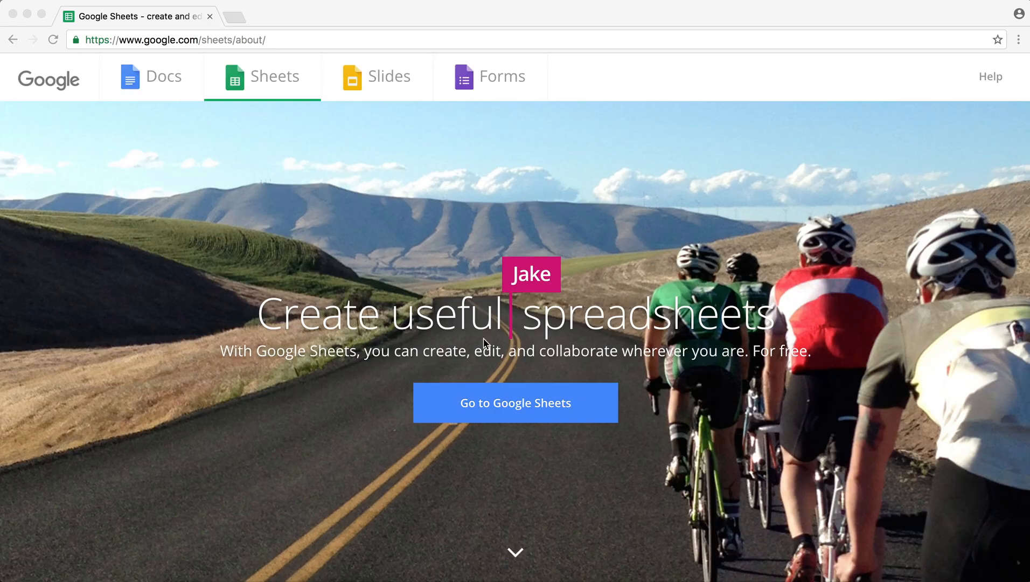
- Go to Google Sheets and open the Sales Data spreadsheet from the file list
left_click(482, 405)
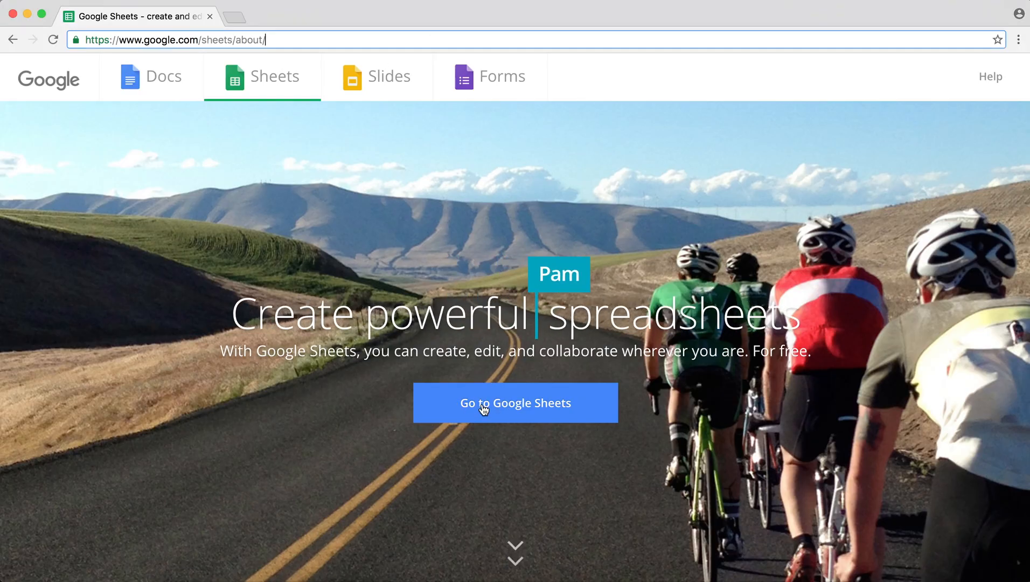
left_click(483, 405)
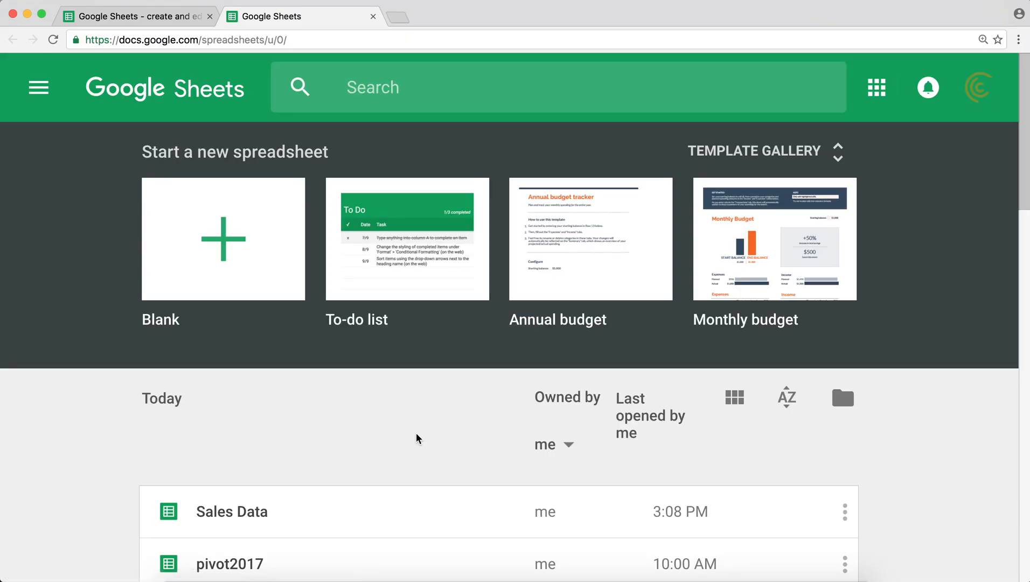
scroll(386, 480, "down", 1)
scroll(386, 480, "down", 1)
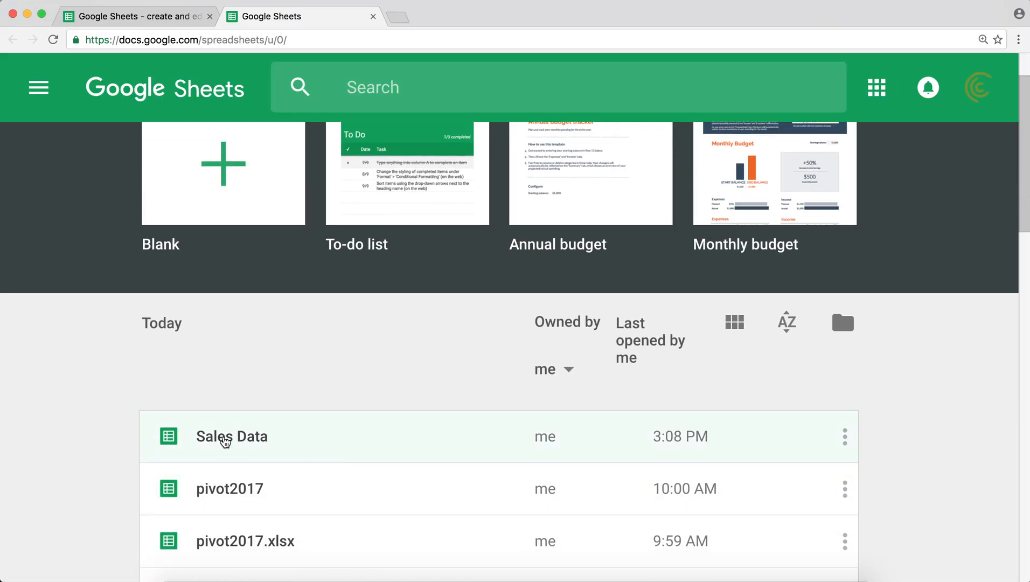
left_click(233, 440)
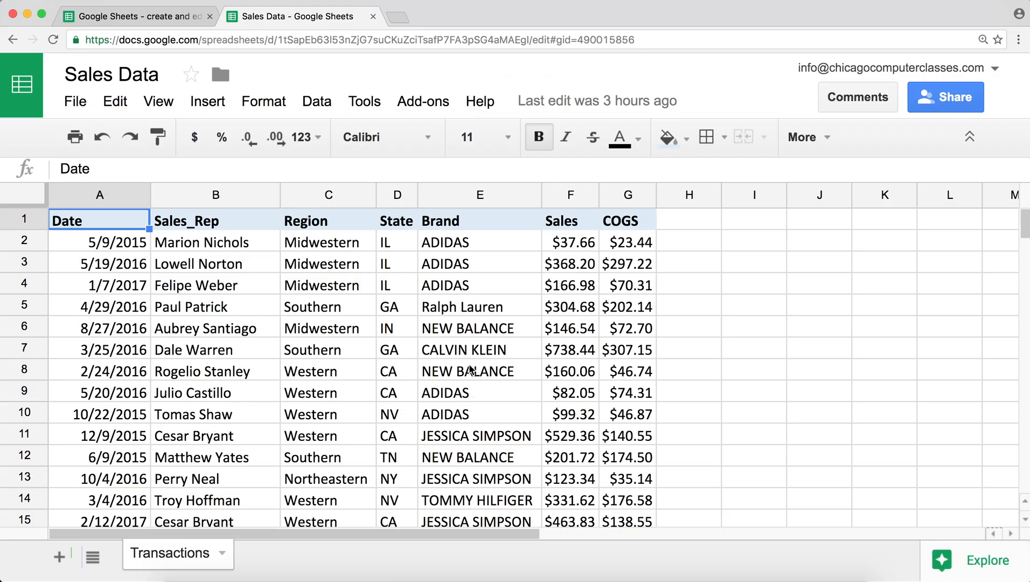
left_click(587, 268)
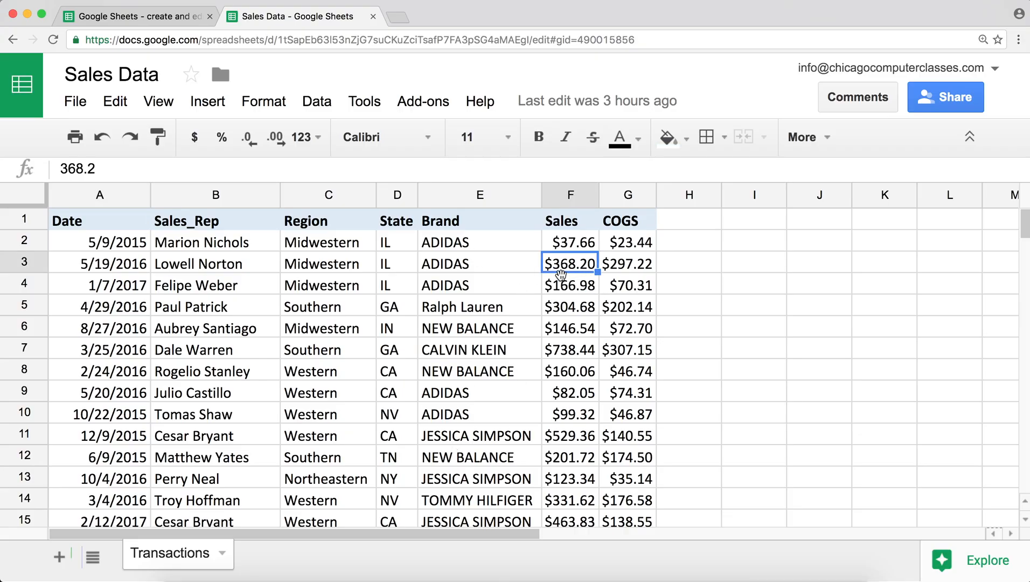
left_click(125, 269)
left_click(582, 268)
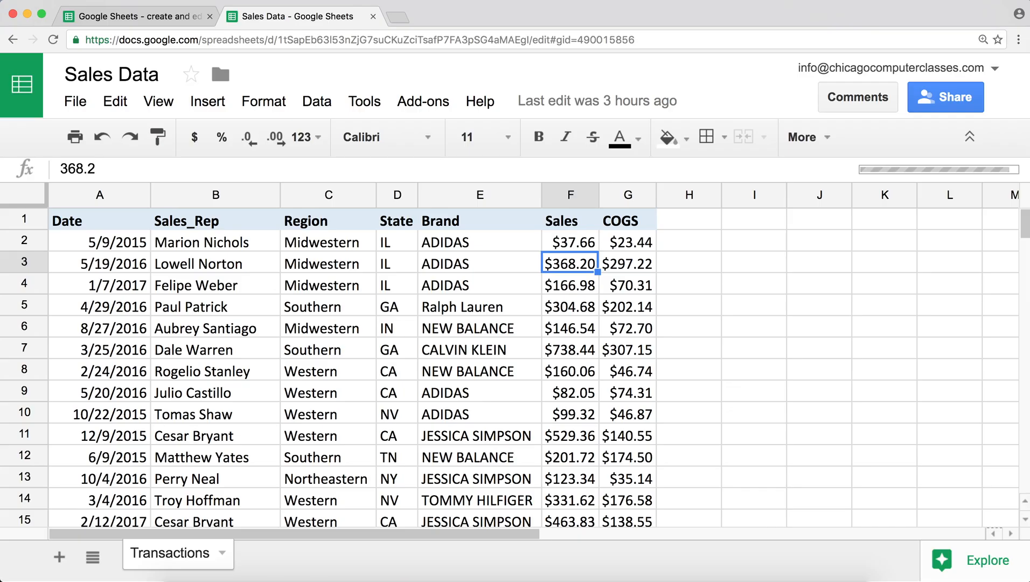
key("super+Down")
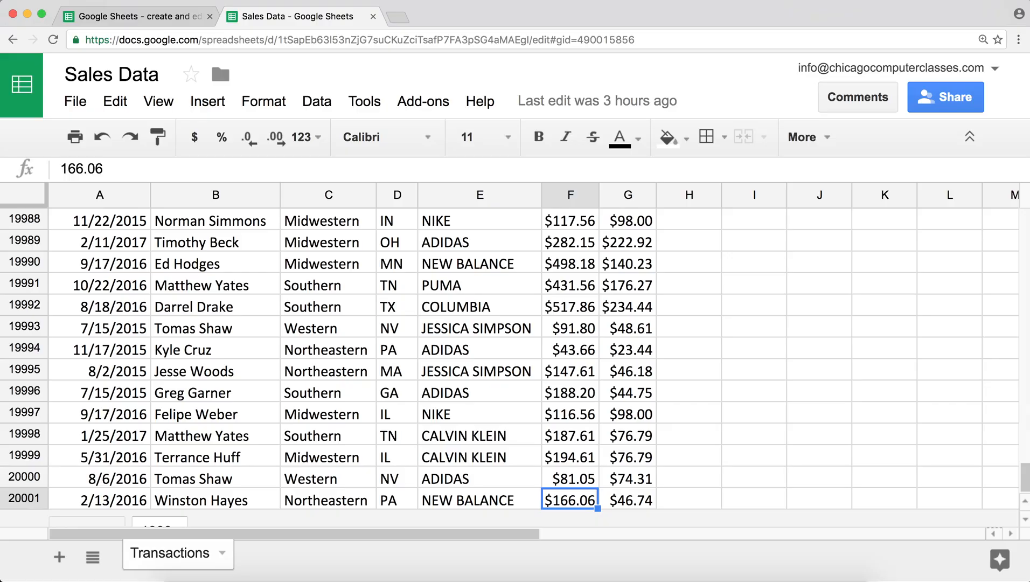
scroll(555, 318, "down", 2)
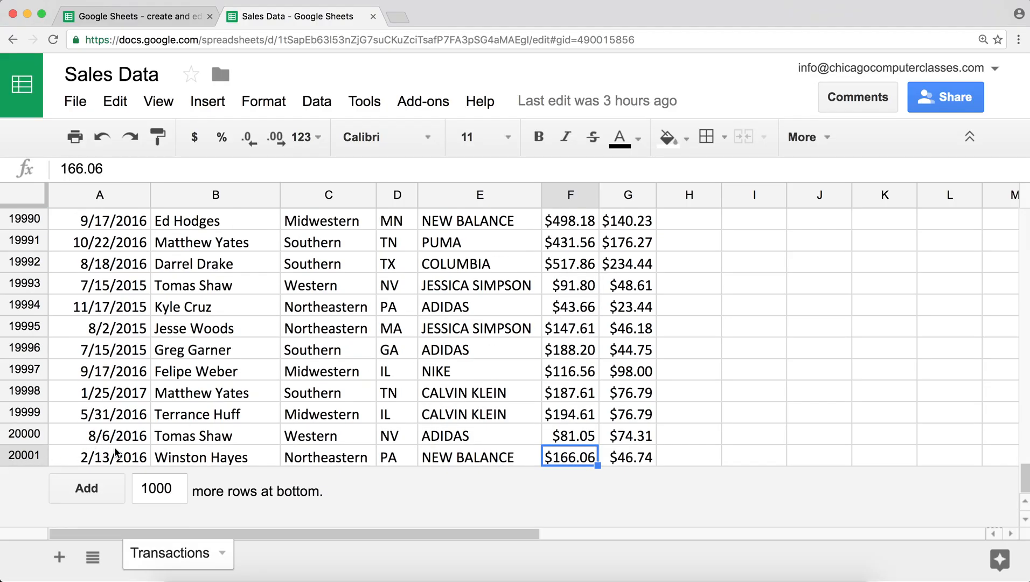
key("super+Up")
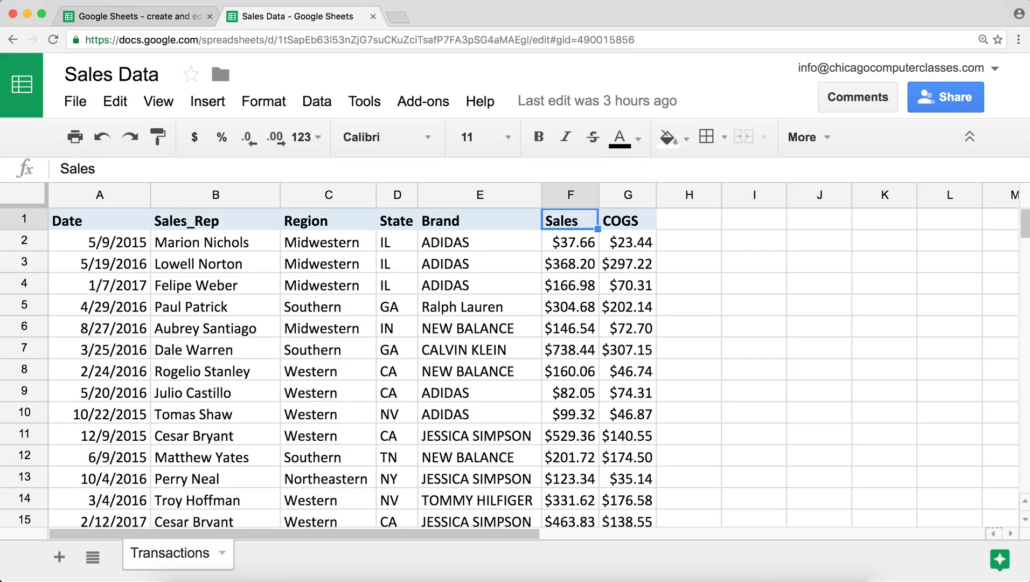
key("super+Left")
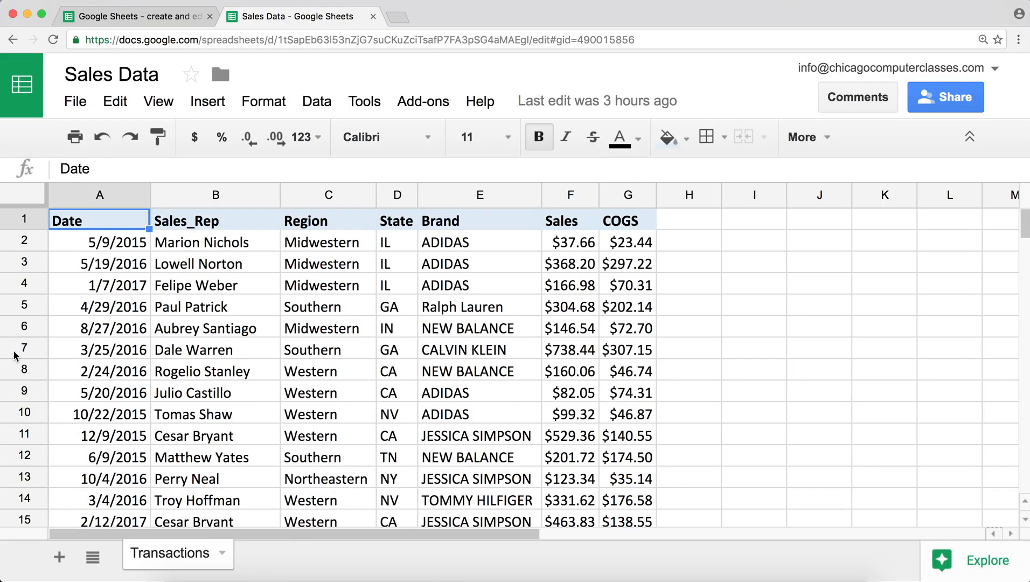
left_click(126, 21)
- Create a blank spreadsheet titled 'IMPORTRANGE Function' and zoom in on it
left_click(452, 399)
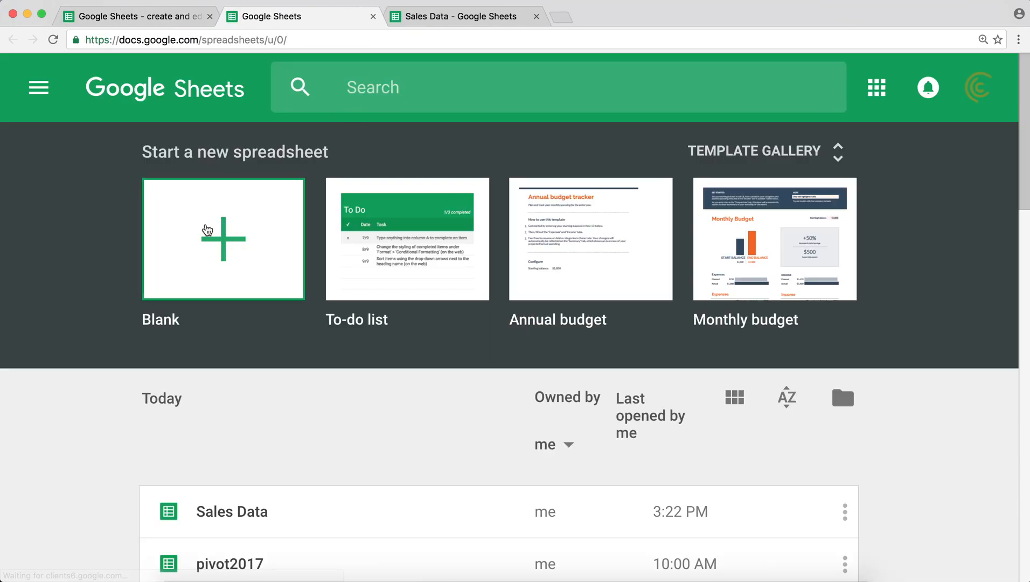
left_click(220, 242)
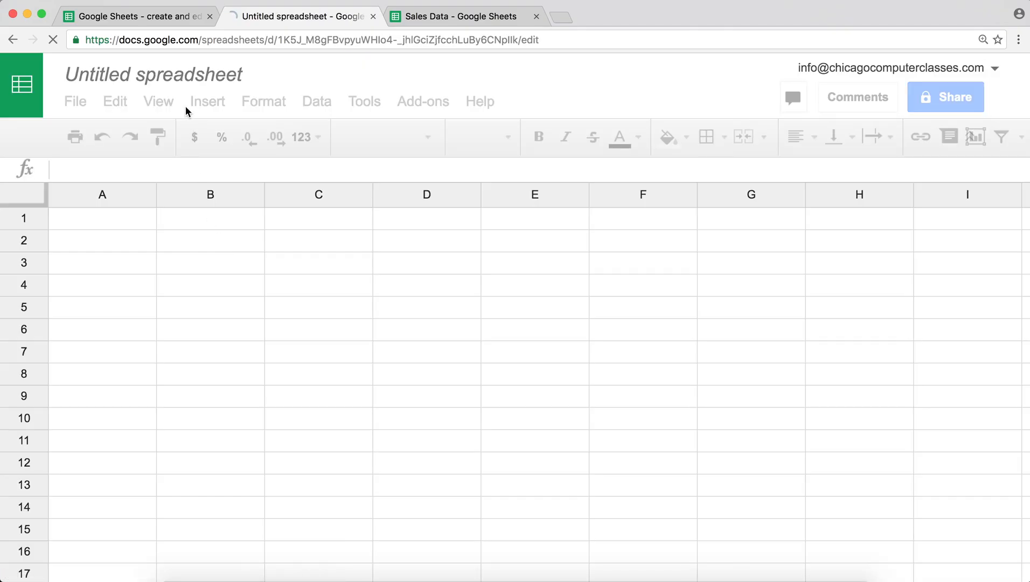
left_click(181, 74)
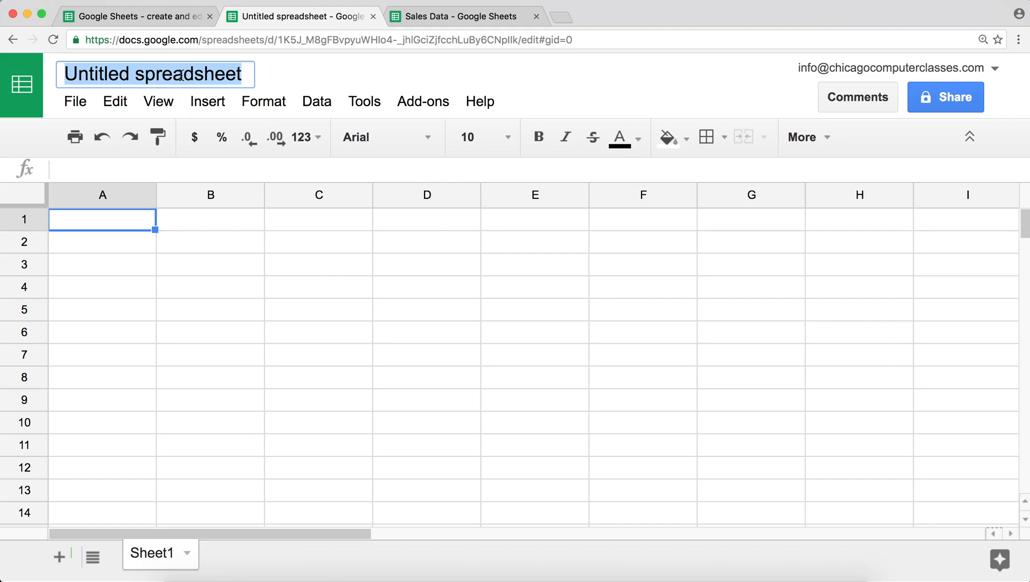
type("IMPO")
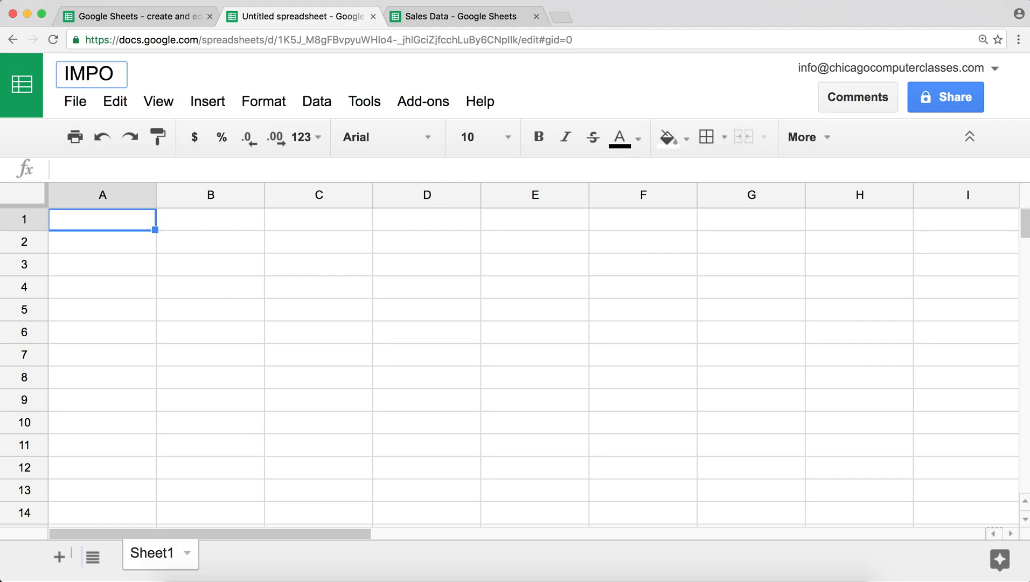
type("RTRANGE")
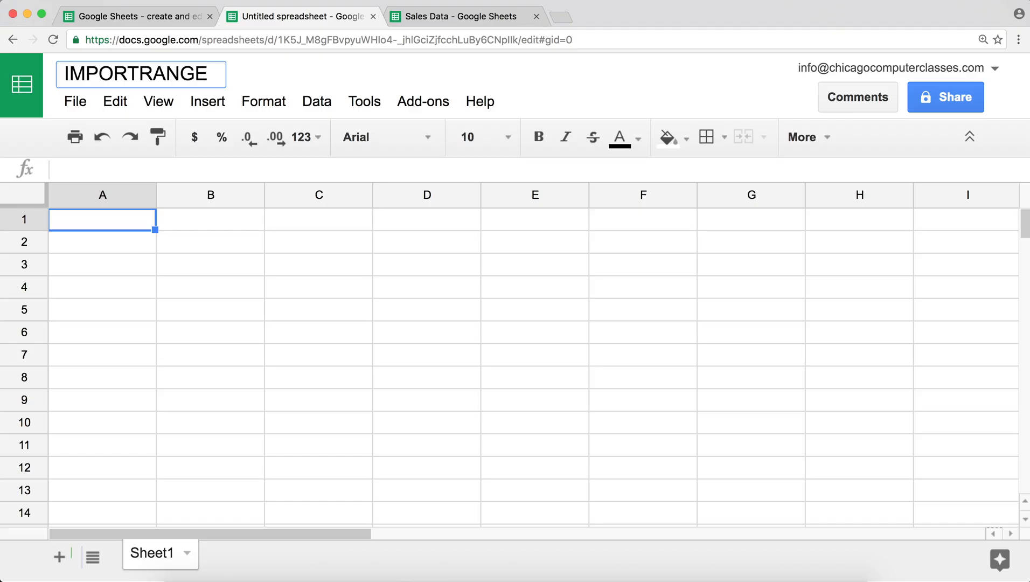
key("BackSpace")
type("Function")
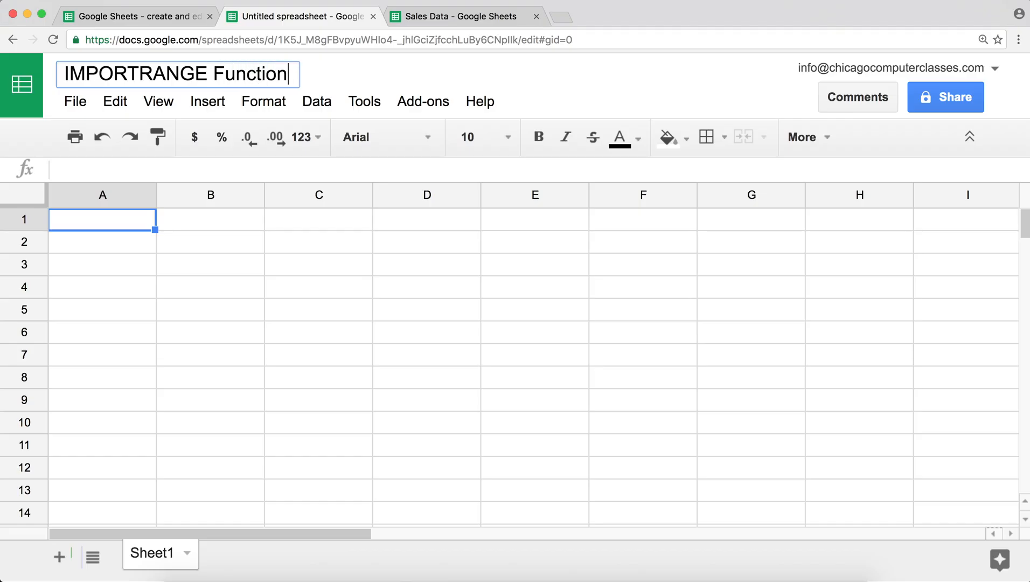
key("Return")
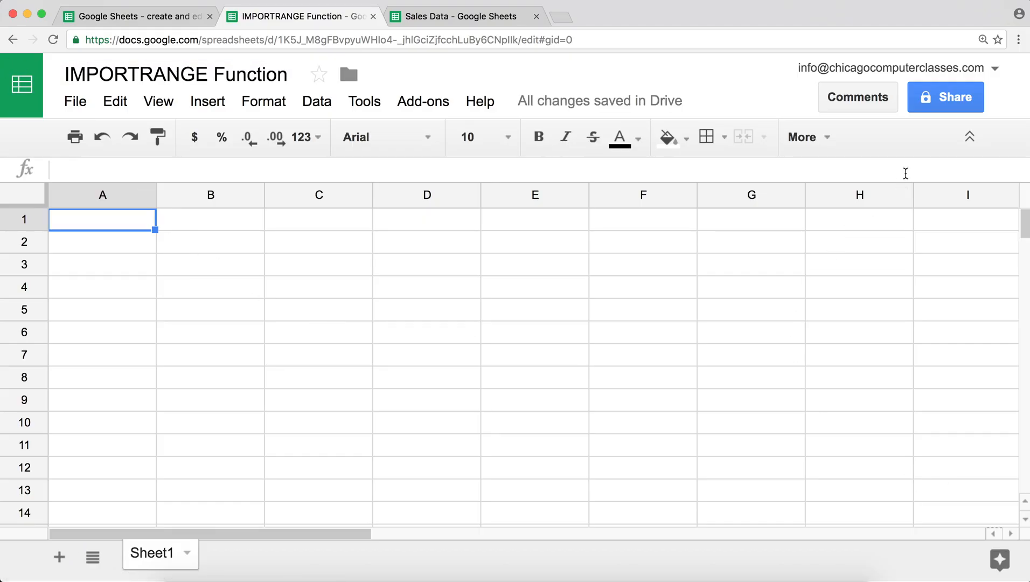
key("super+equal")
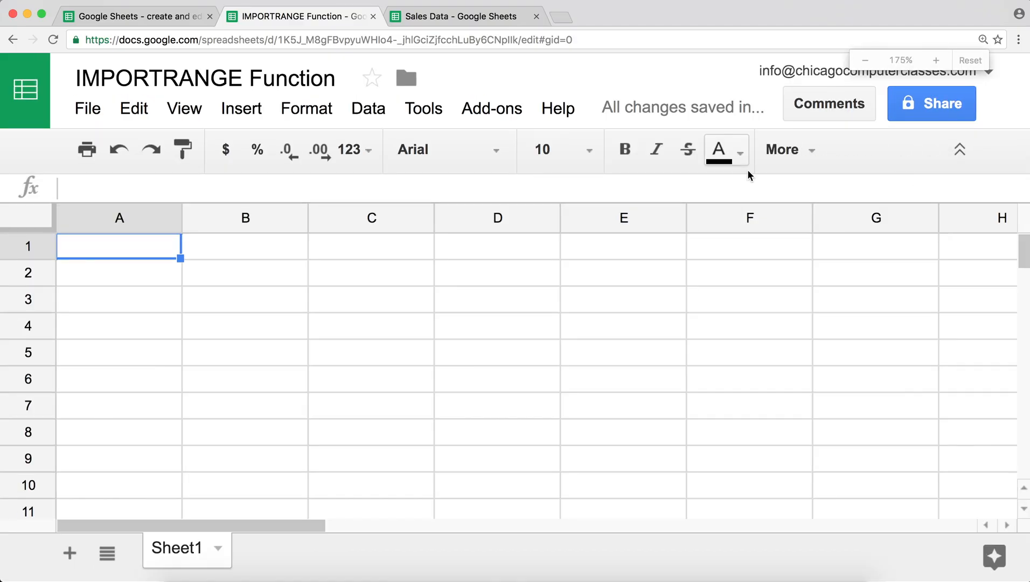
left_click(451, 17)
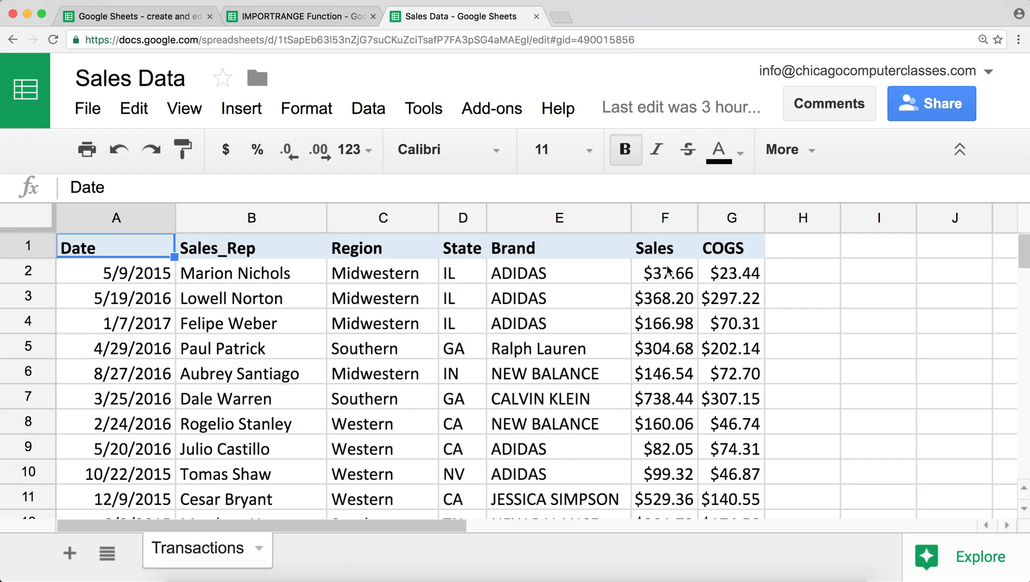
left_click(669, 271)
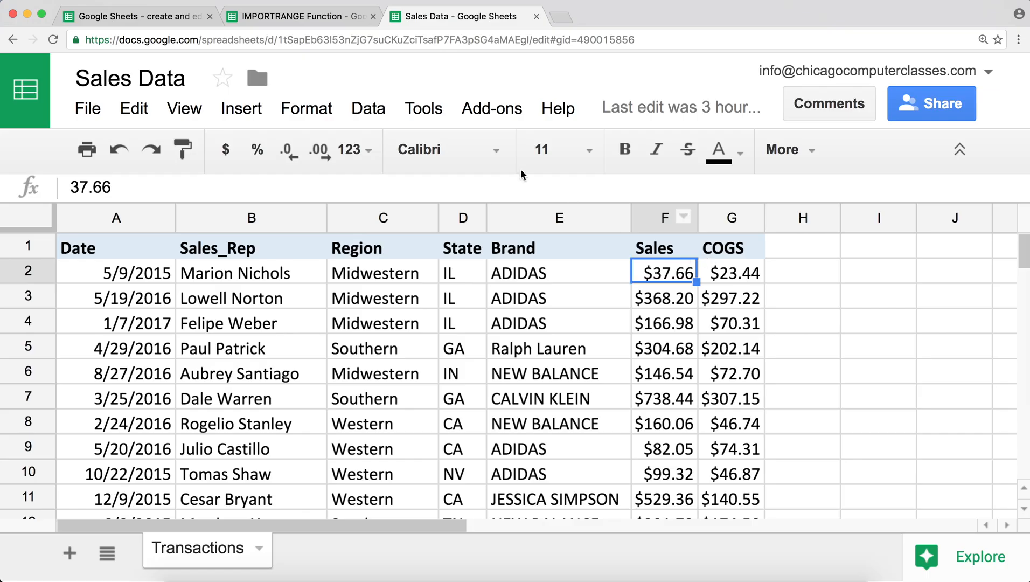
- Enter the label IMPORTNRAGE in A1 and widen column A to fit it
left_click(293, 17)
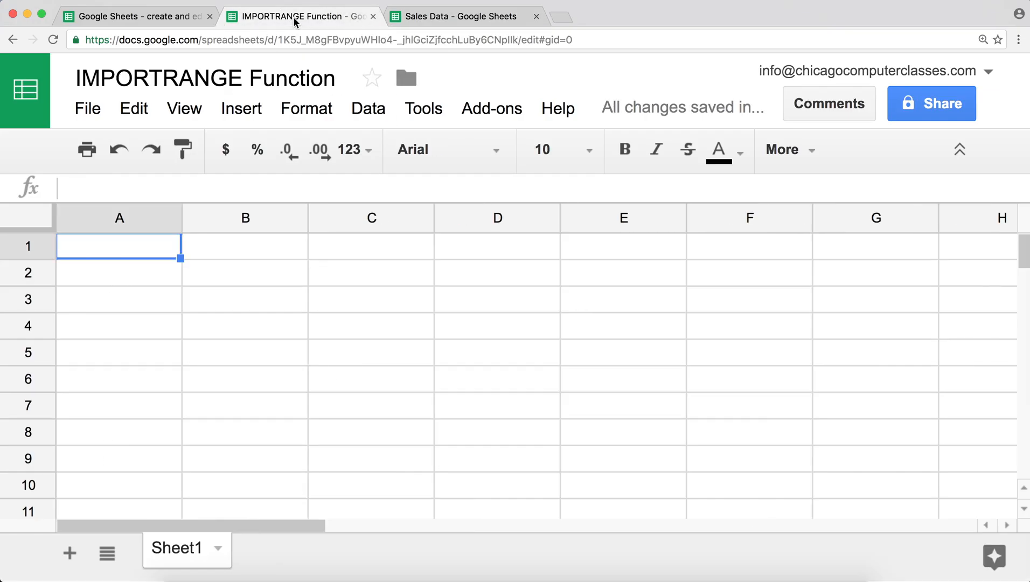
type("I")
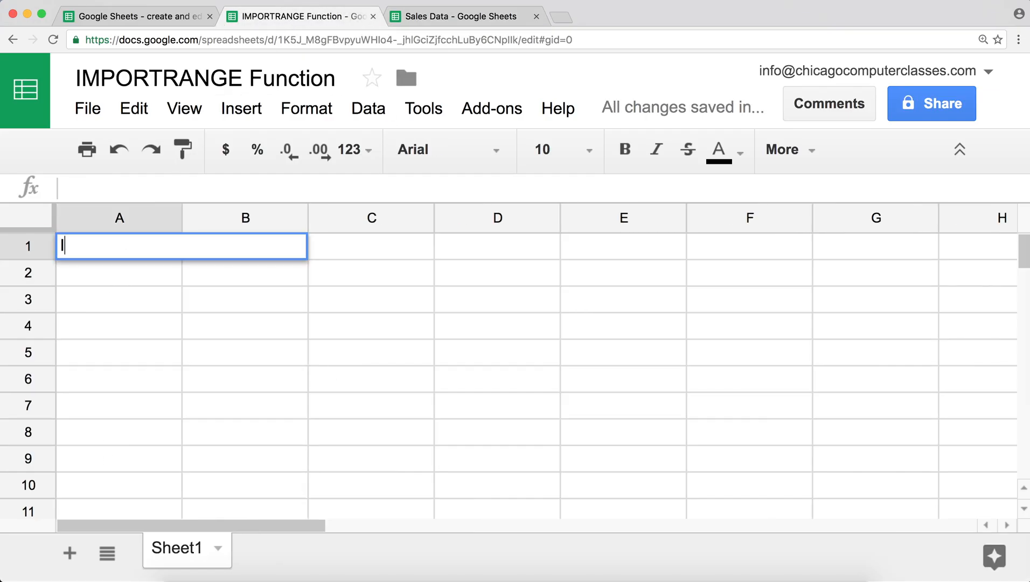
type("MPORTNRAGE")
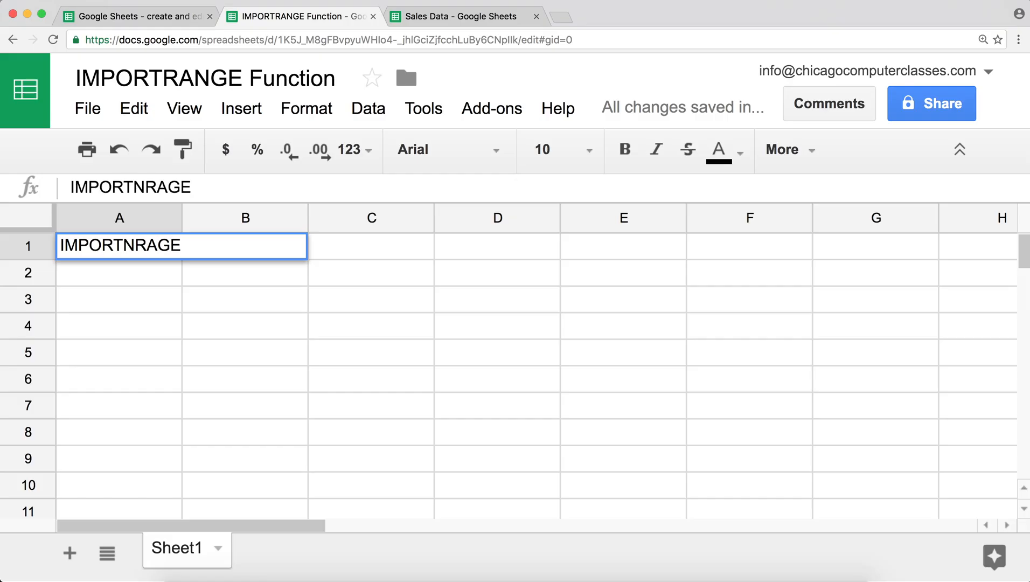
key("Return")
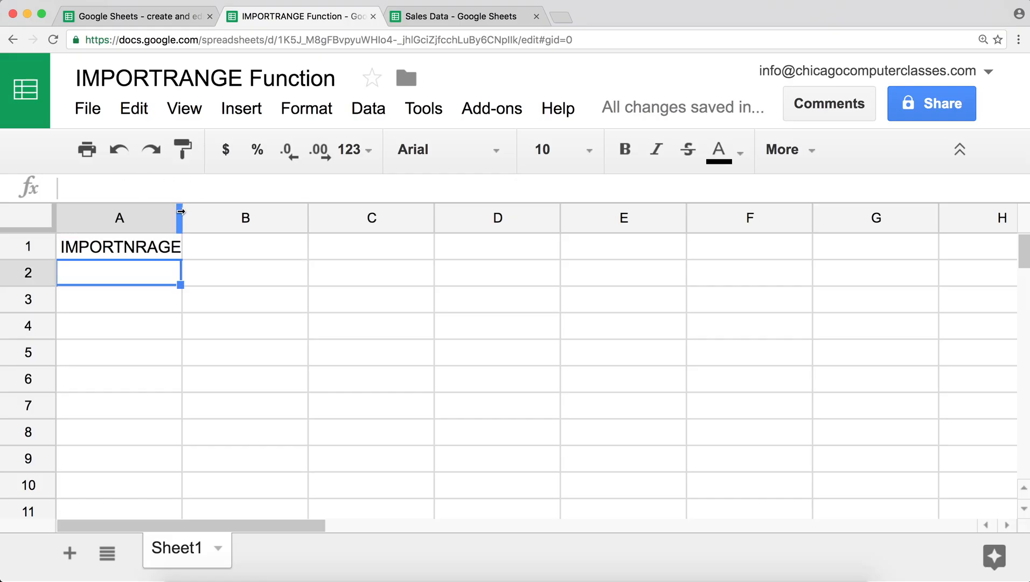
left_click_drag(180, 211, 202, 212)
- Start the formula =IMPORTRANGE( in B1 from the function suggestions
left_click(231, 240)
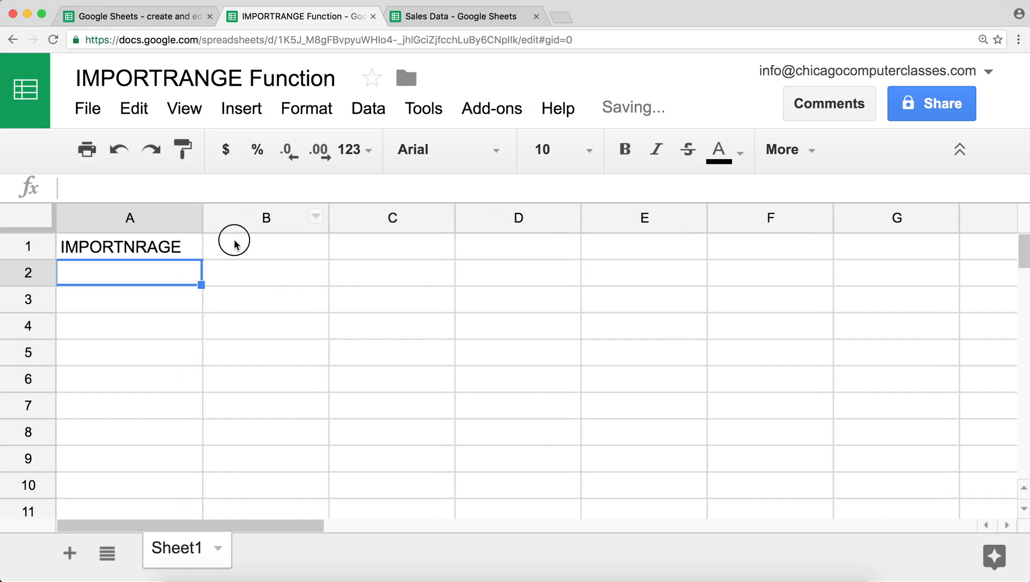
type("=")
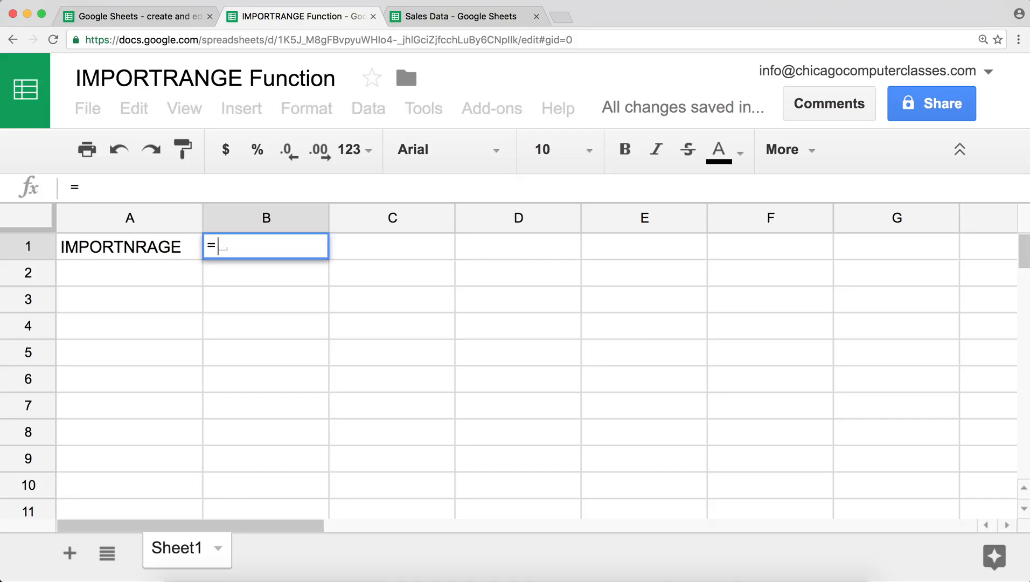
type("IM")
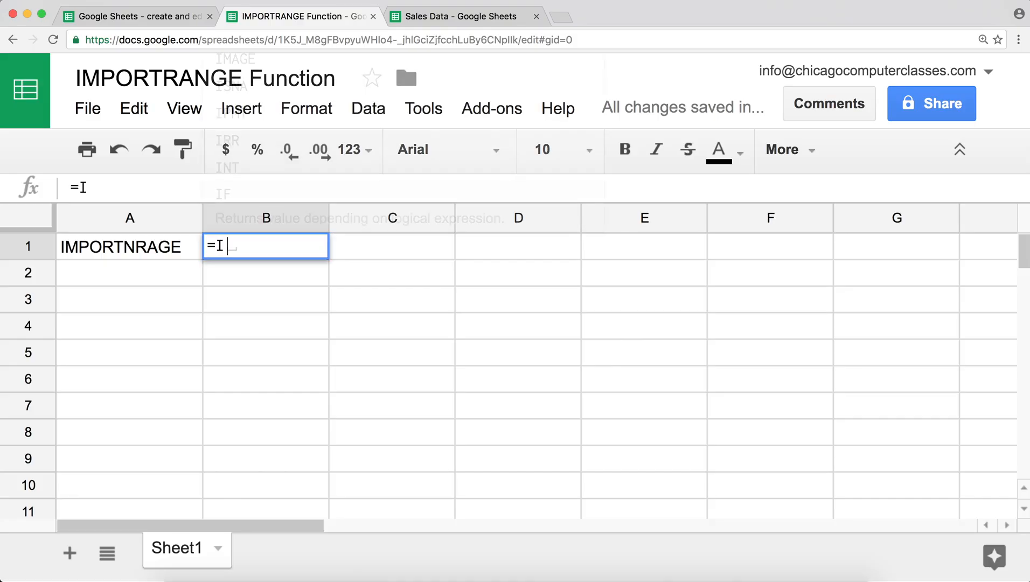
key("Up")
key("Up")
key("Up")
key("Up")
key("Up")
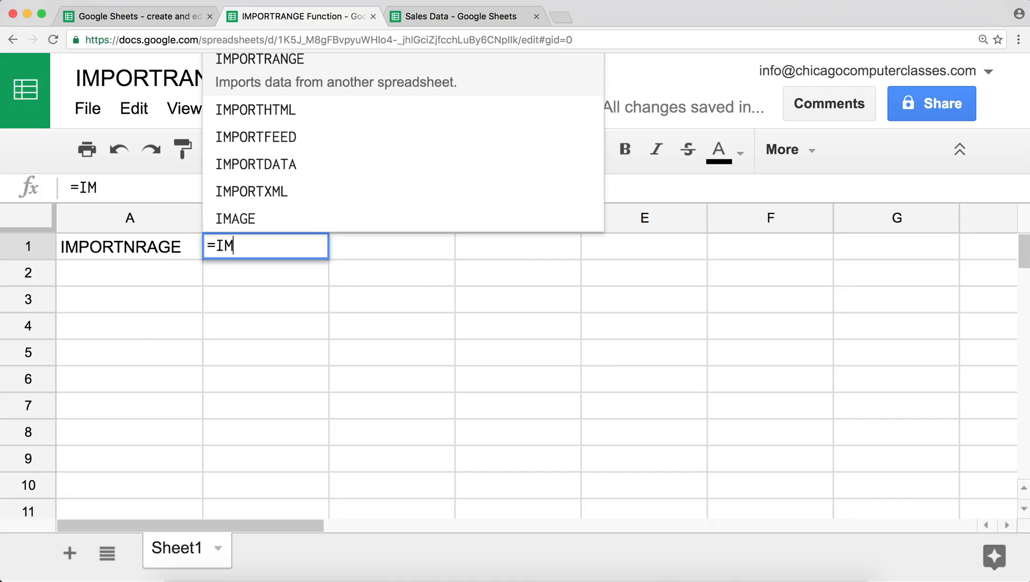
key("Tab")
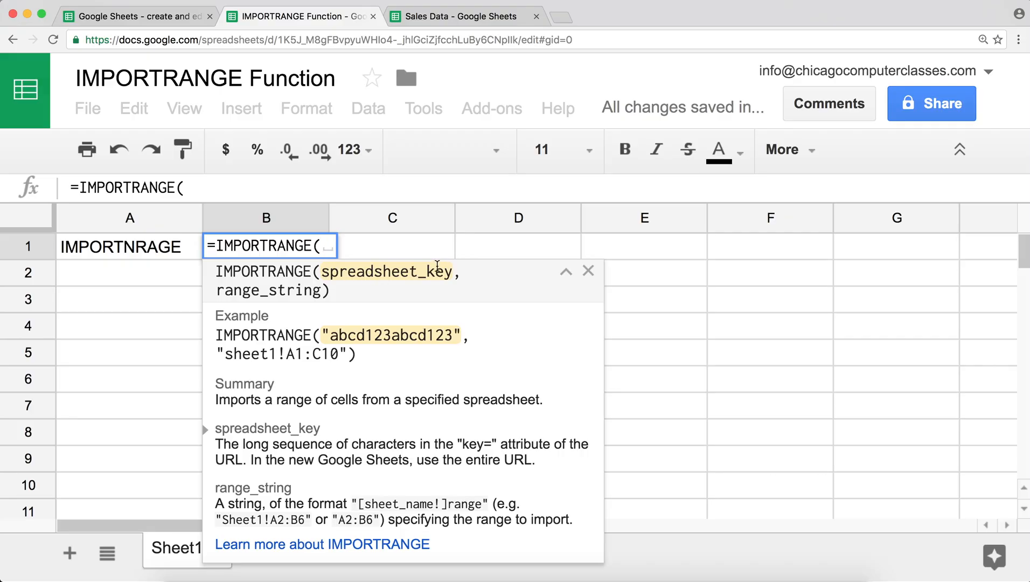
- Copy the spreadsheet ID from the Sales Data web address, then return to IMPORTRANGE Function
left_click(433, 21)
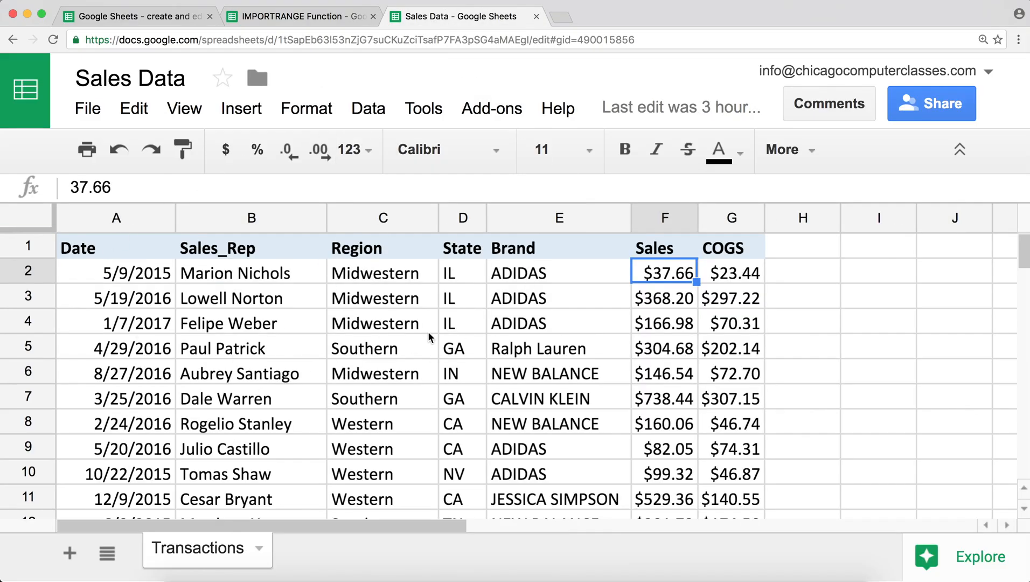
left_click(296, 43)
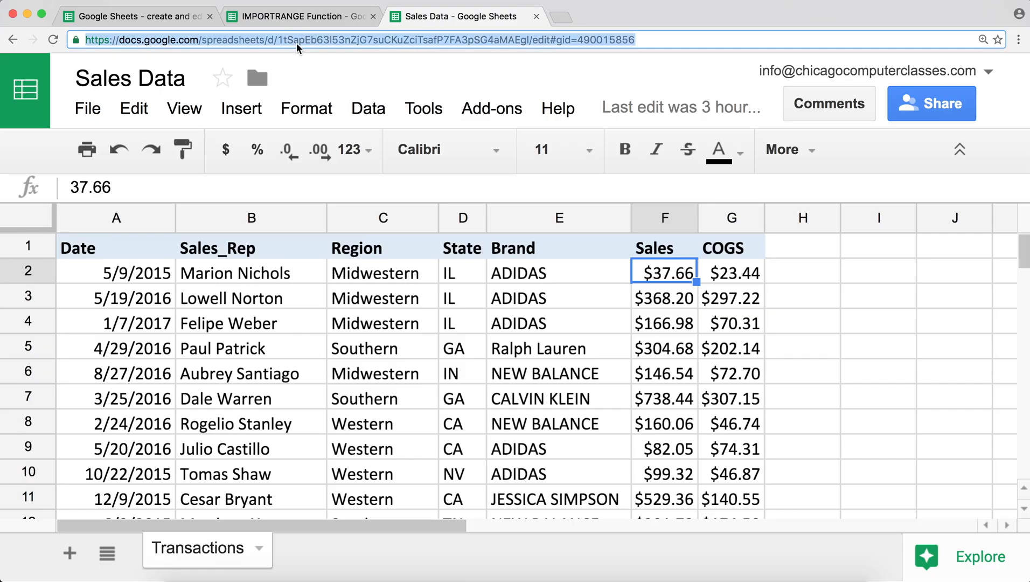
left_click(297, 41)
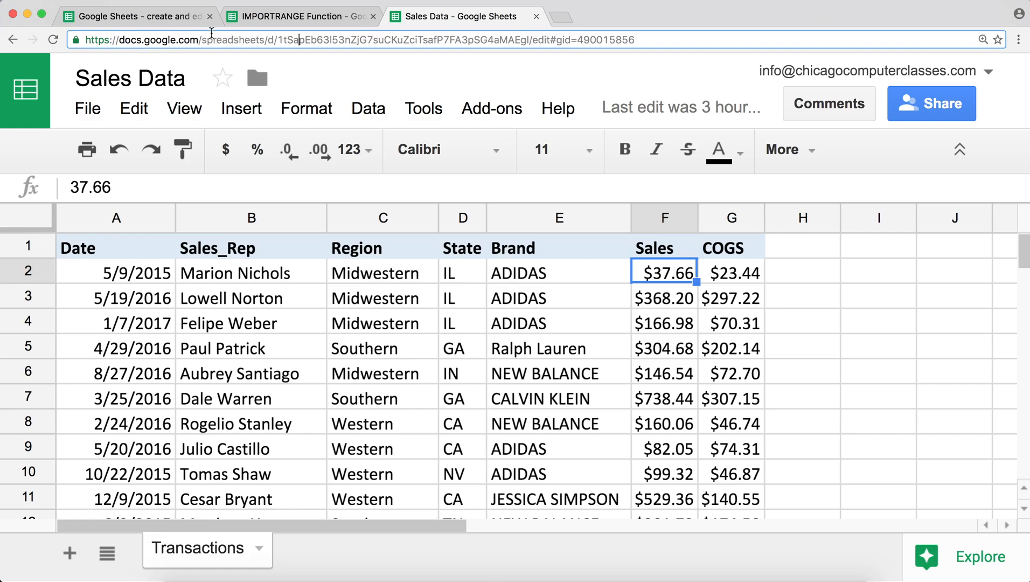
left_click(281, 41)
left_click_drag(282, 40, 412, 58)
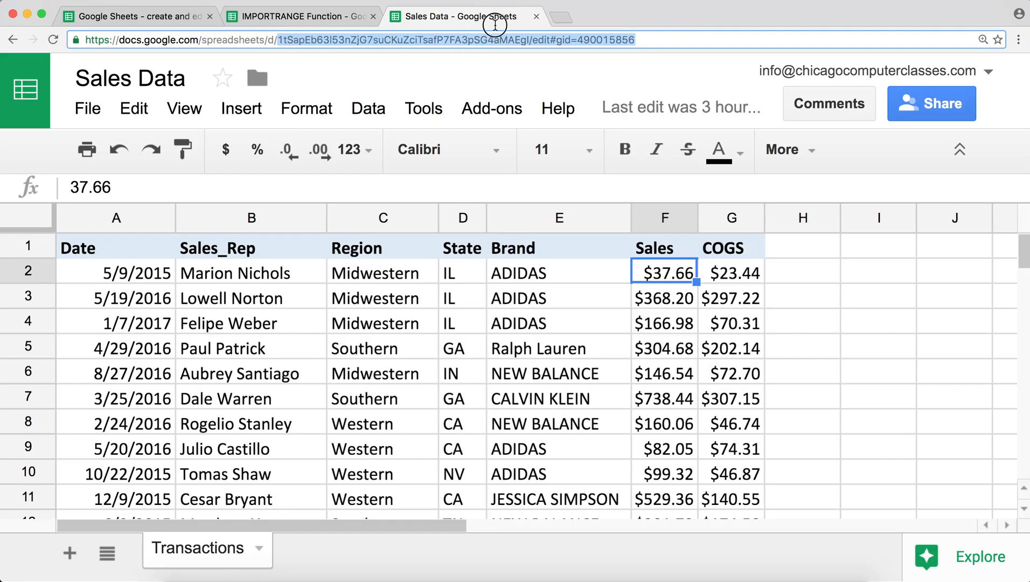
left_click_drag(495, 25, 530, 39)
left_click_drag(529, 37, 531, 38)
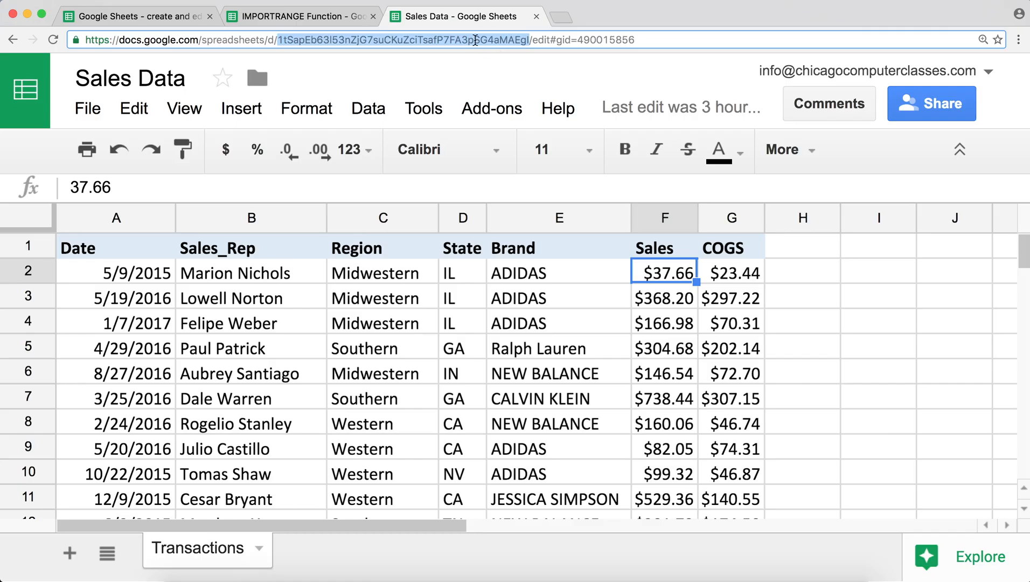
right_click(475, 40)
left_click(505, 61)
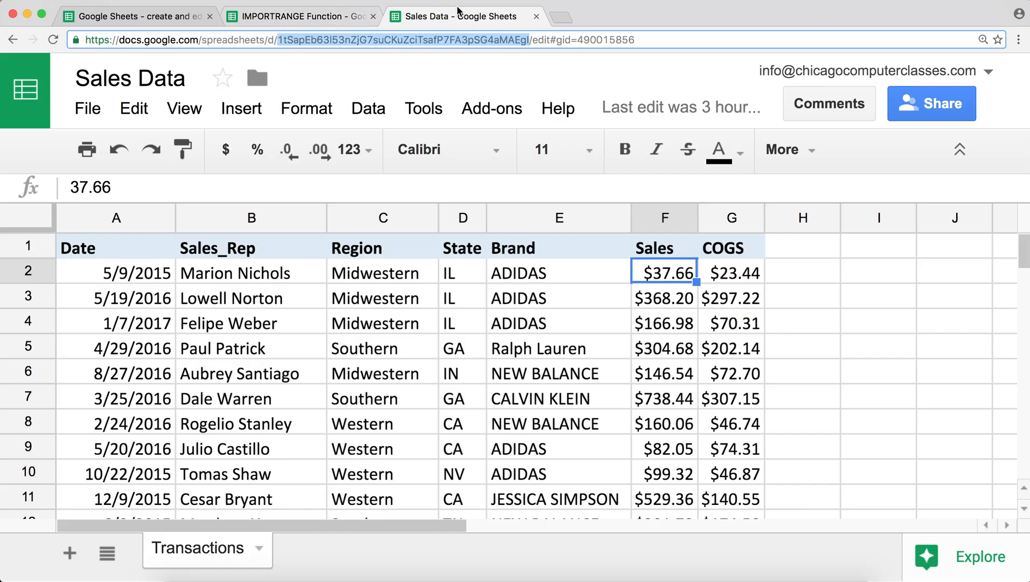
left_click(328, 17)
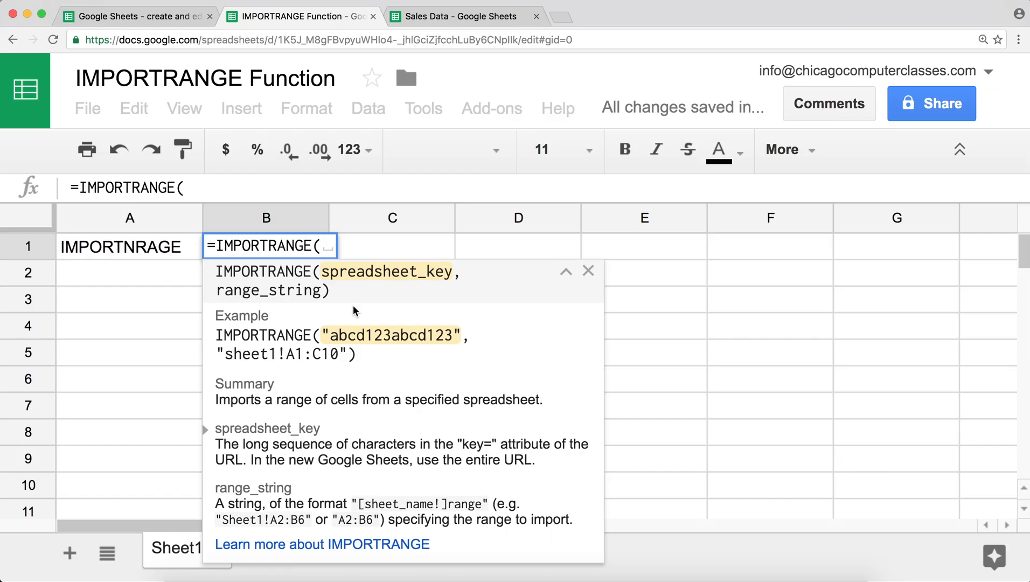
- Paste the Sales Data spreadsheet ID as the quoted first argument of IMPORTRANGE in B1
type("\"")
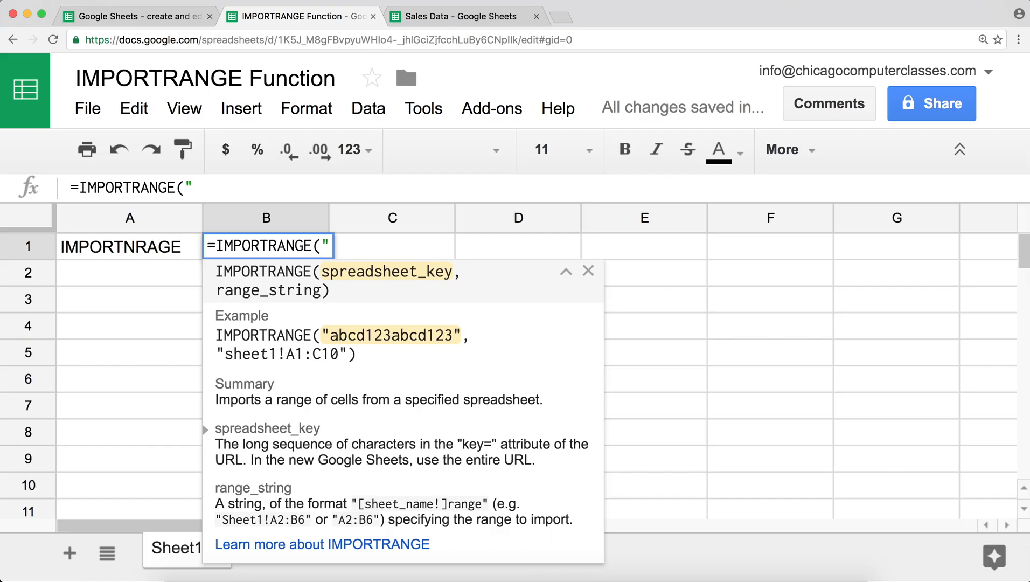
key("super+v")
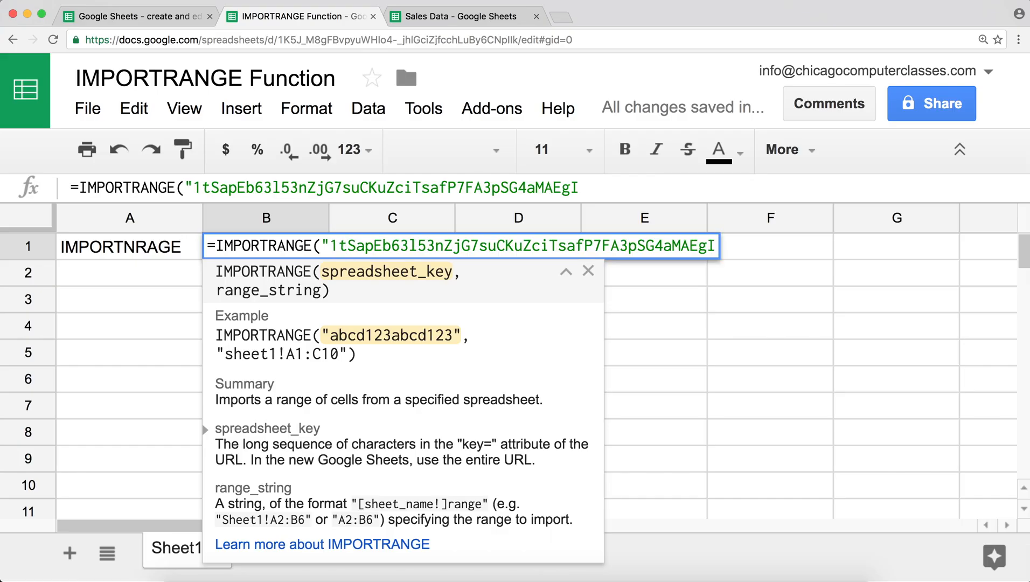
type("\",")
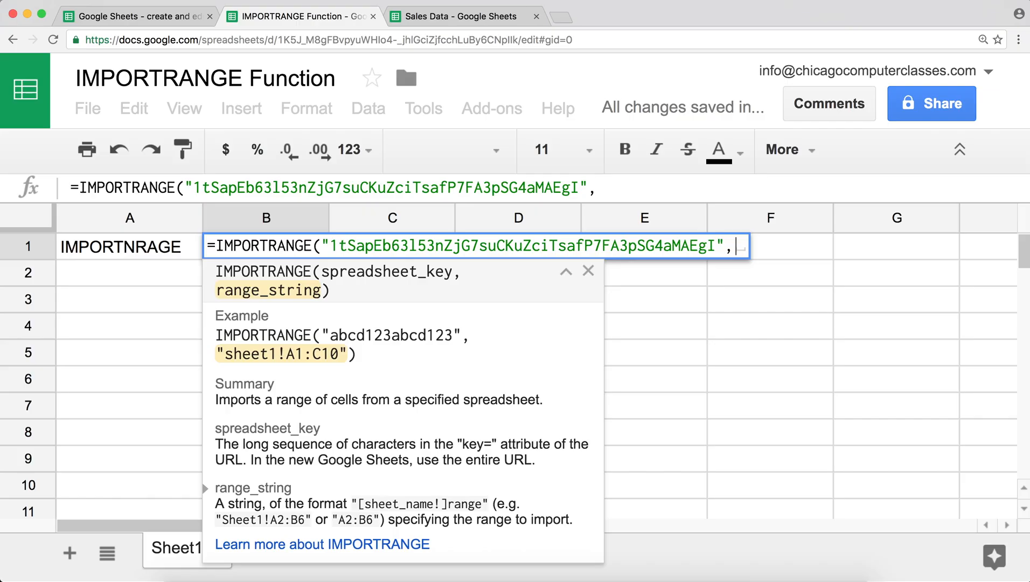
type("\"")
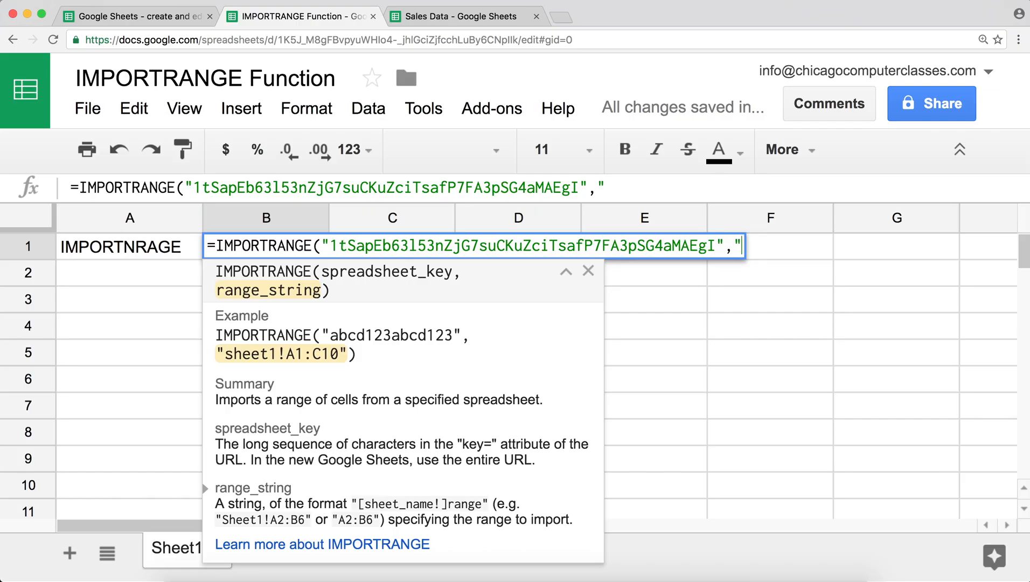
- Add the range "Transactions!F2" and close the formula, checking the source sheet name and cell
left_click(462, 16)
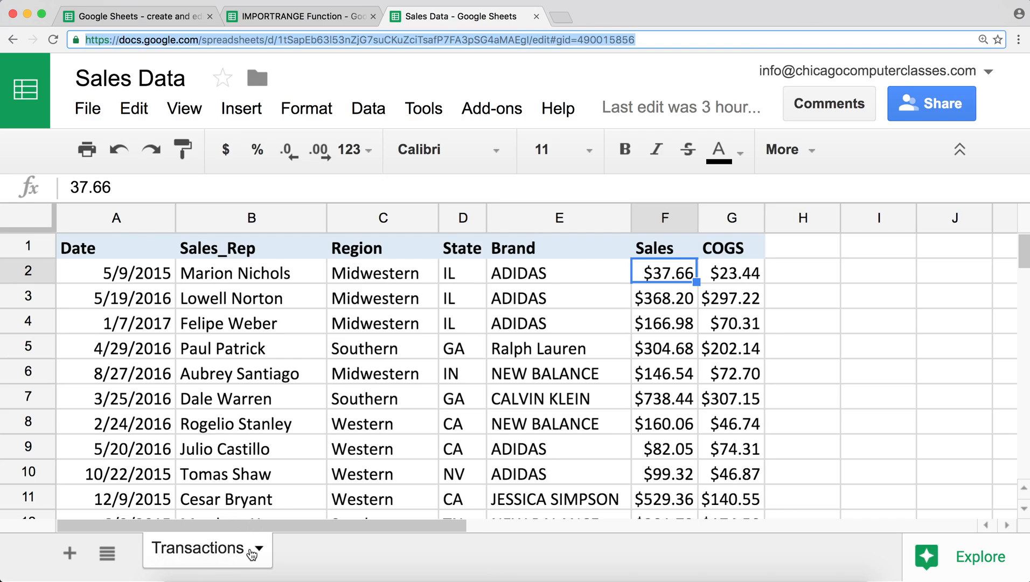
left_click(345, 16)
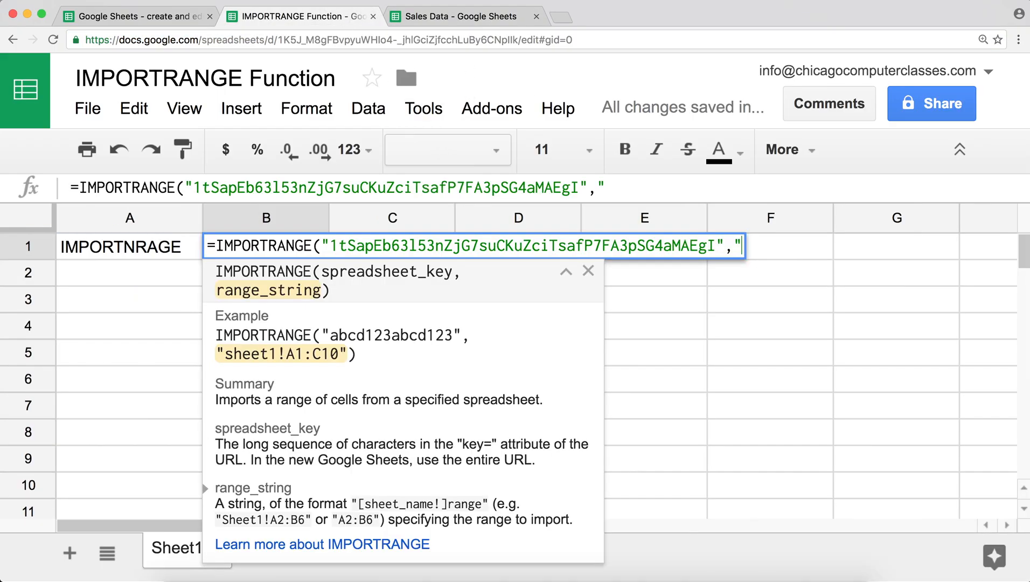
type("Transa")
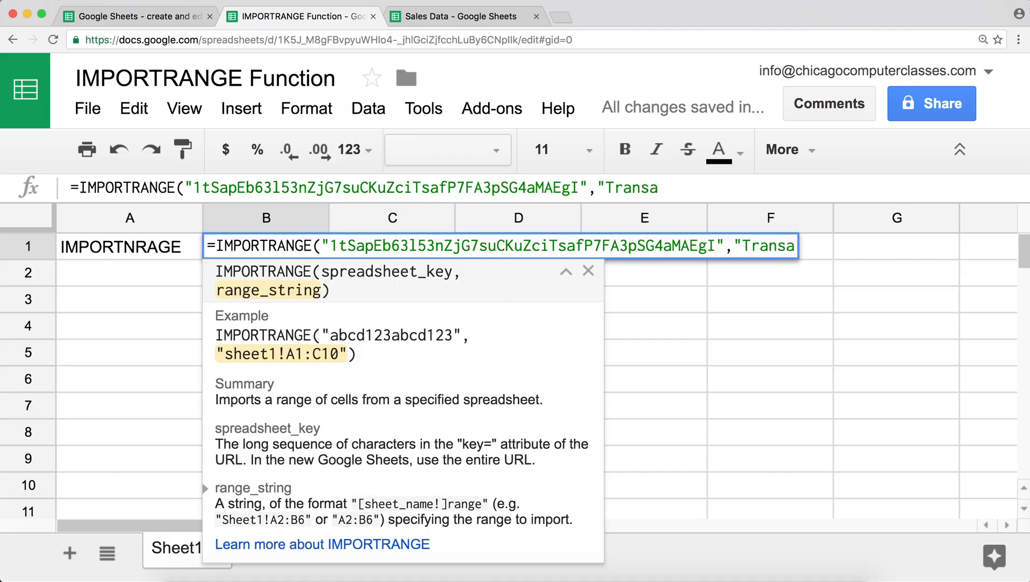
type("ctions!")
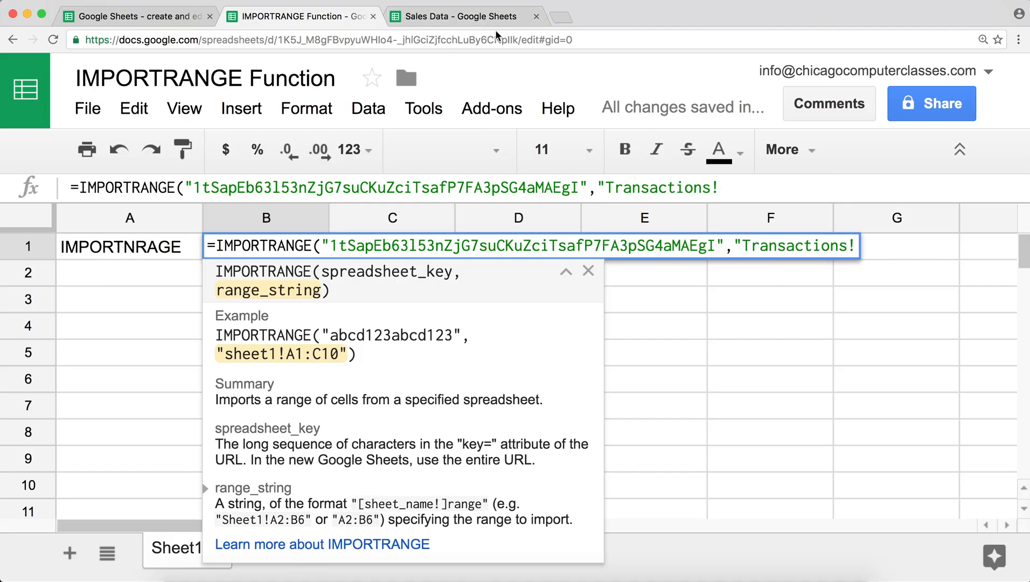
left_click(416, 17)
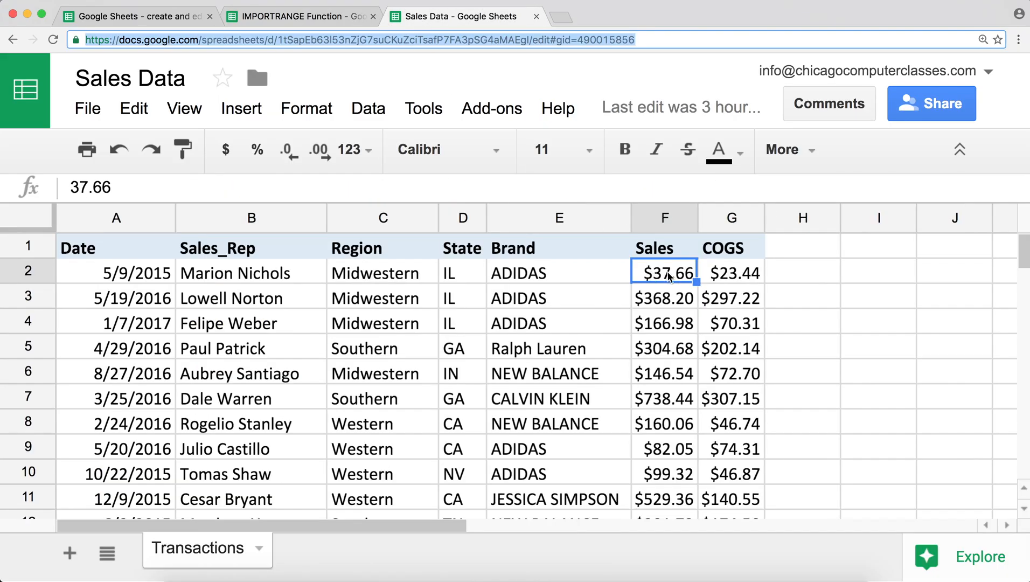
left_click(318, 18)
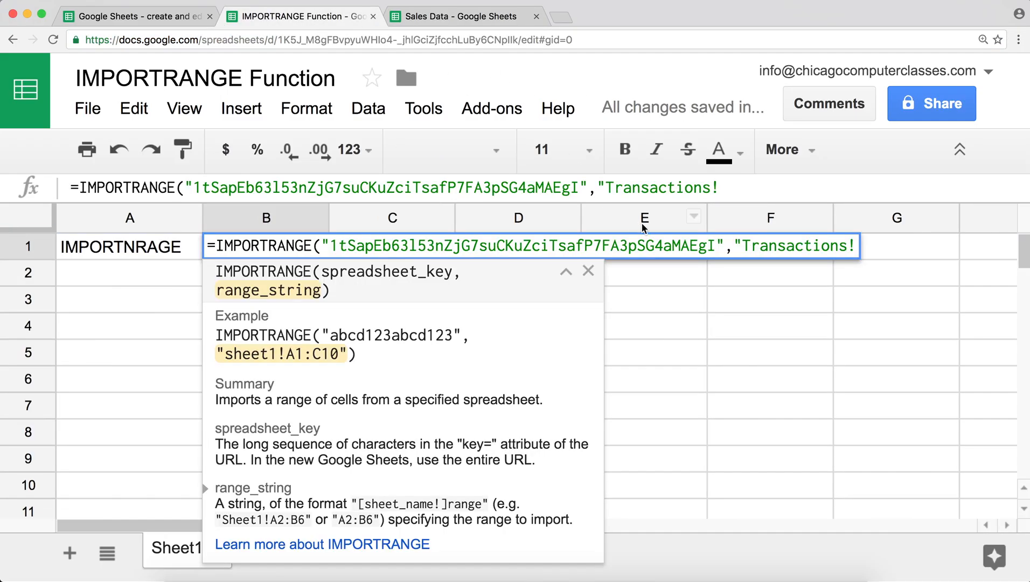
left_click(799, 189)
type("F")
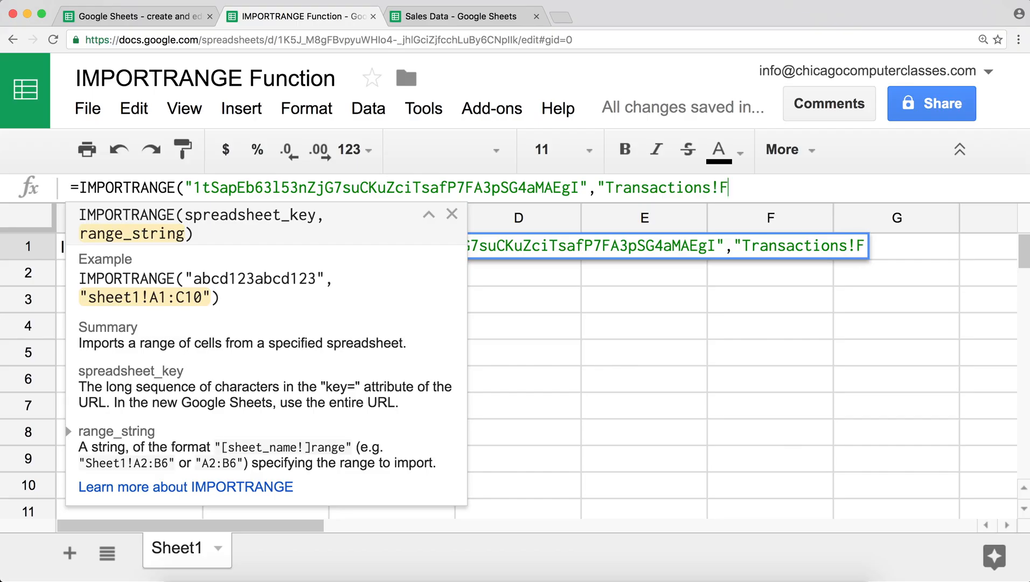
type("2\"")
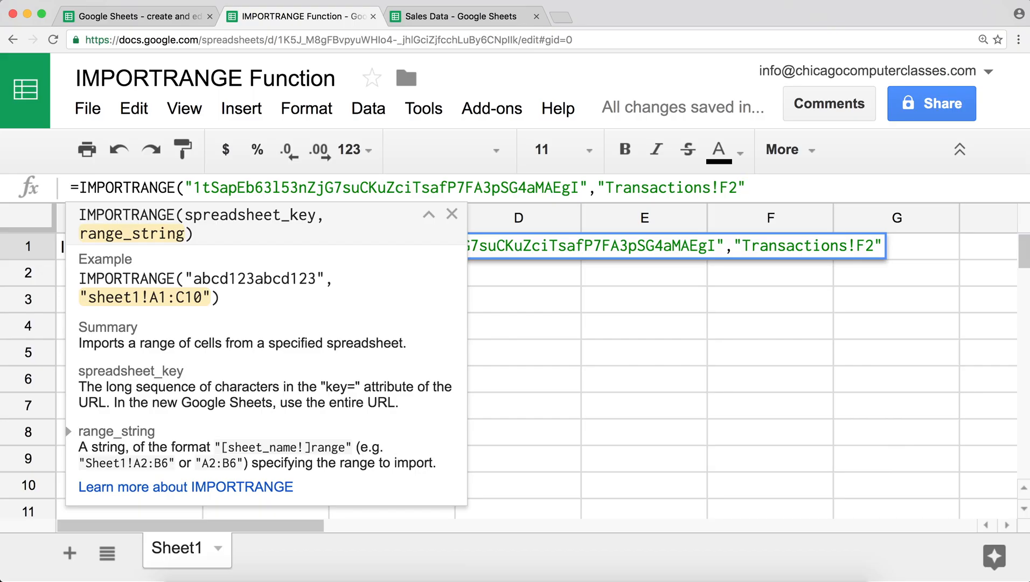
type(")")
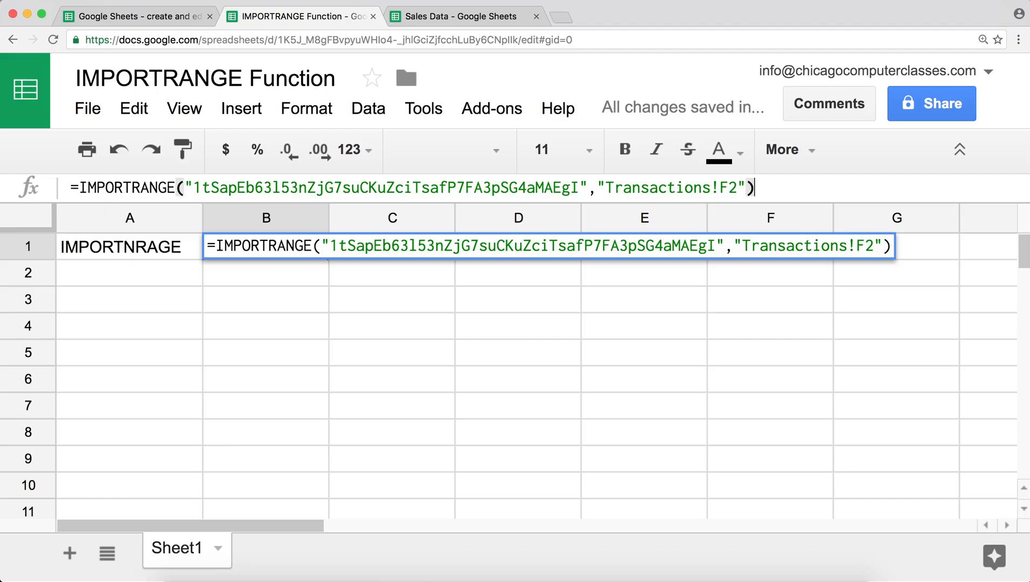
- Enter the B1 formula and allow access so it shows the imported $37.66
key("Return")
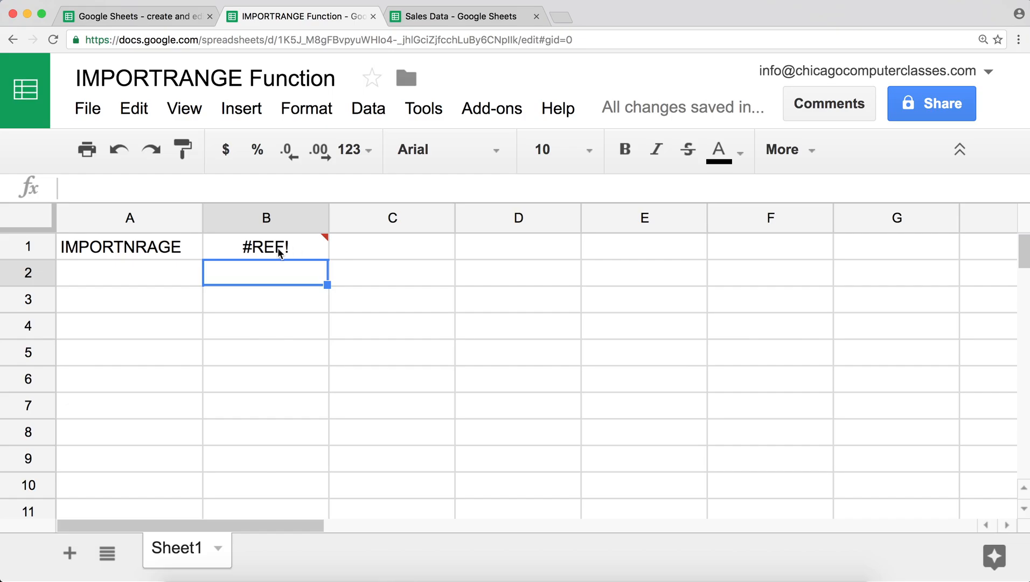
mouse_move(271, 255)
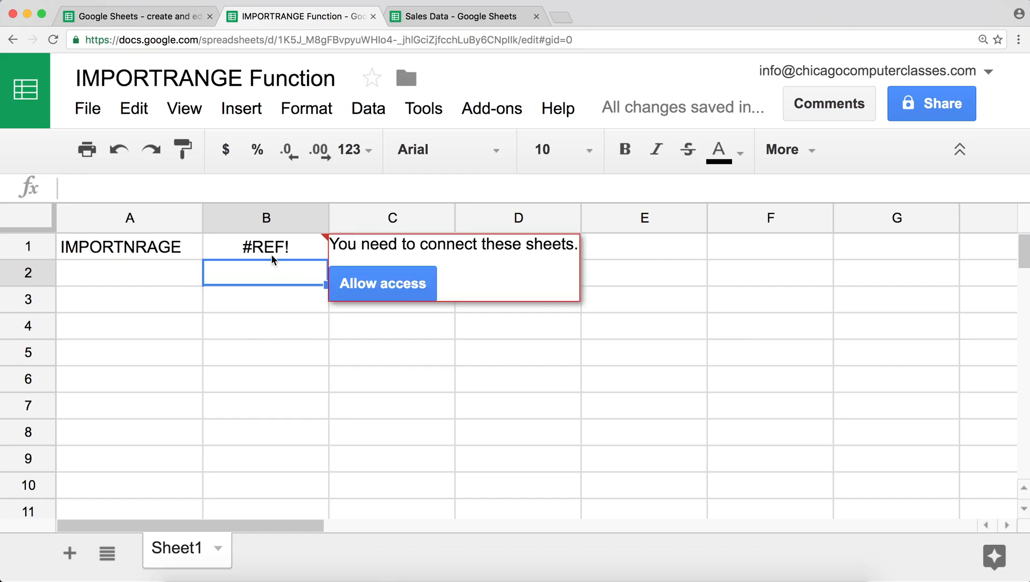
left_click(271, 256)
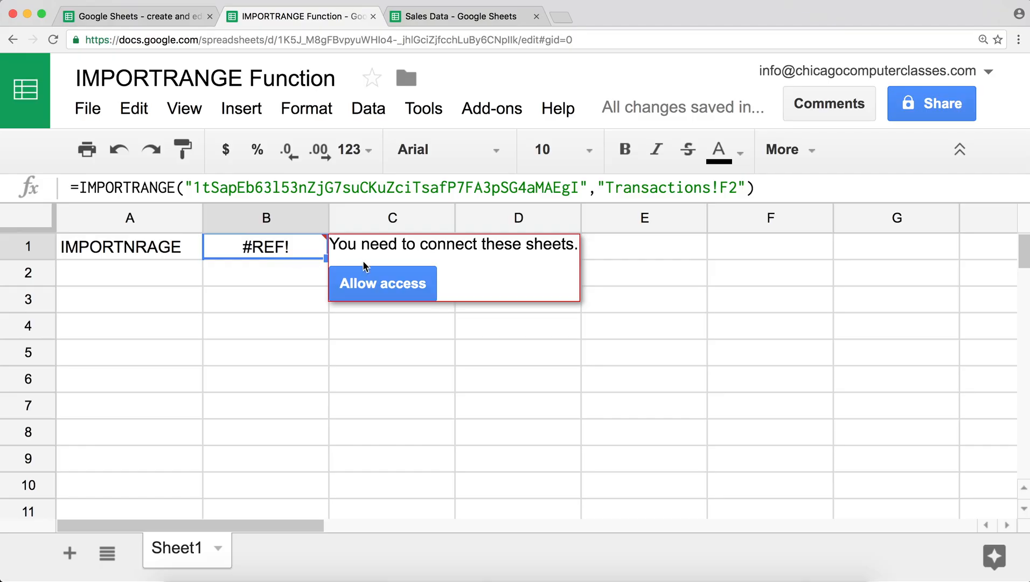
left_click(376, 285)
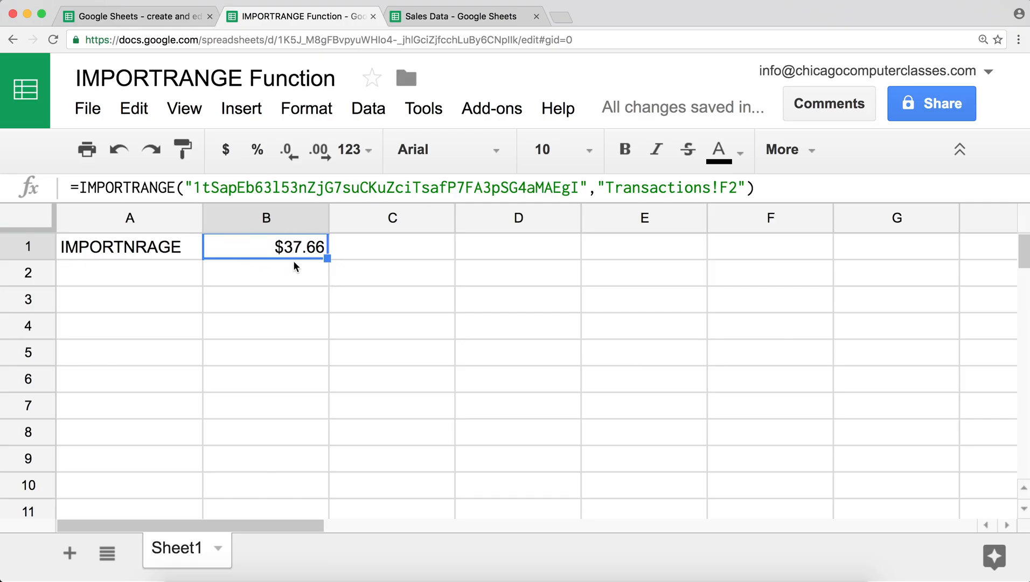
- Compare B1's $37.66 with the Sales Data source and inspect B1's formula
left_click(426, 16)
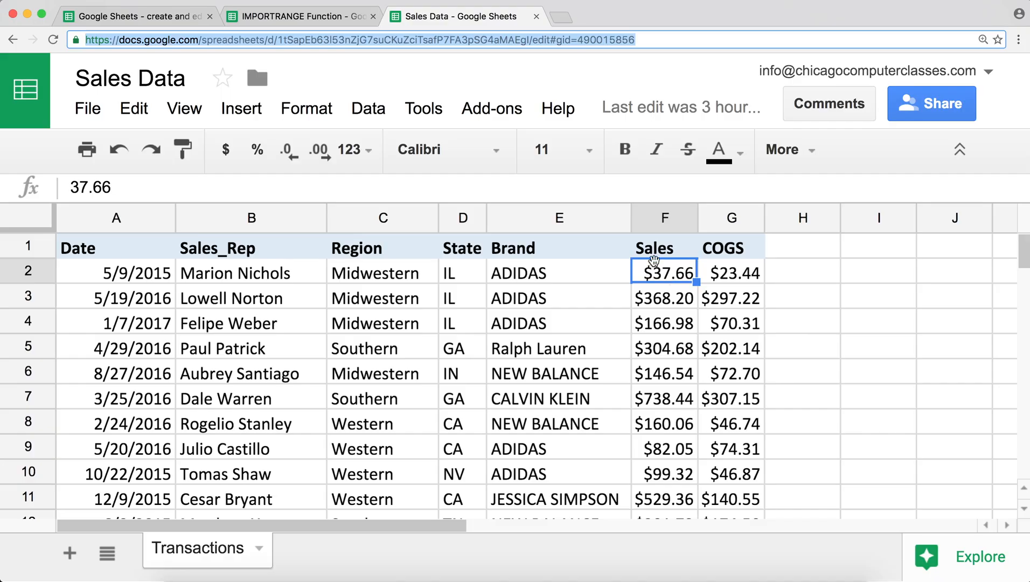
left_click(311, 13)
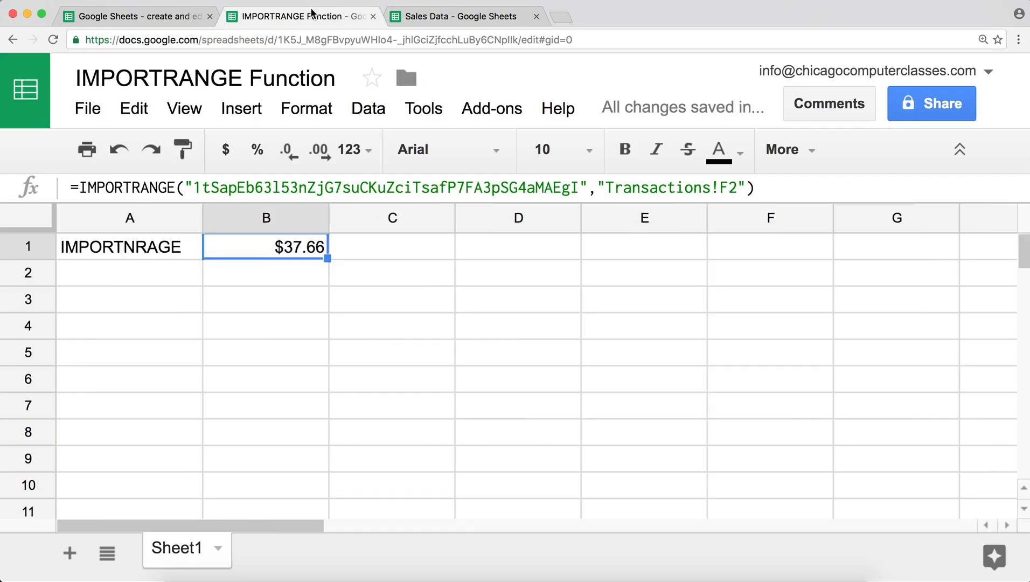
left_click(125, 271)
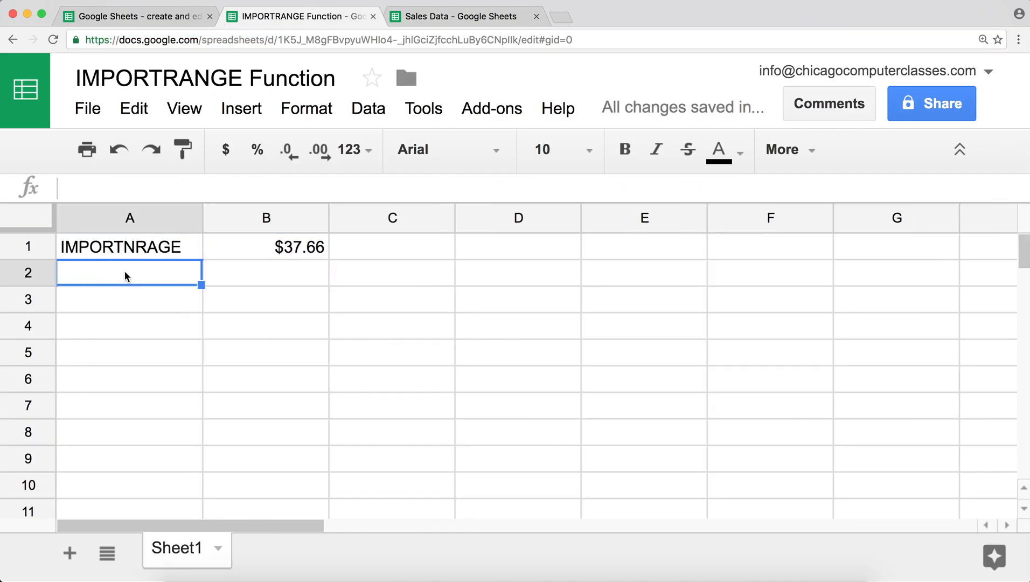
left_click(246, 247)
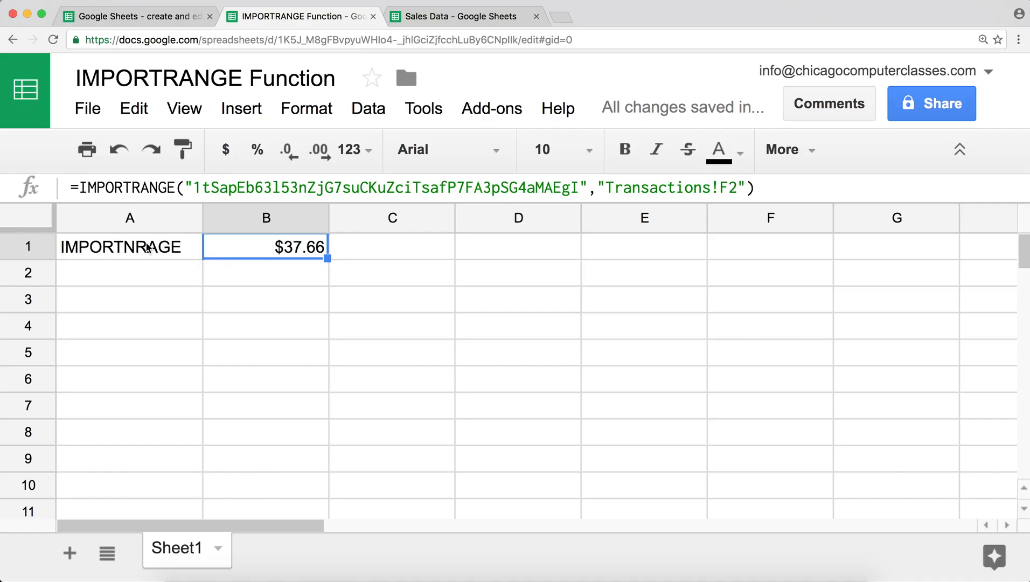
- Correct the A1 label to read IMPORTRANGE, then recheck the Sales Data tab
left_click(135, 254)
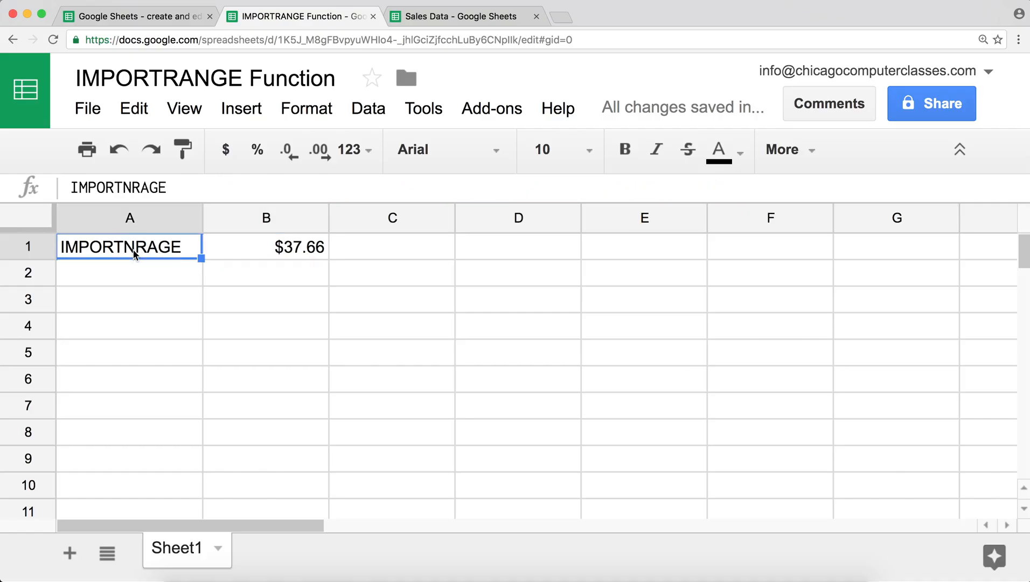
double_click(134, 253)
left_click(134, 250)
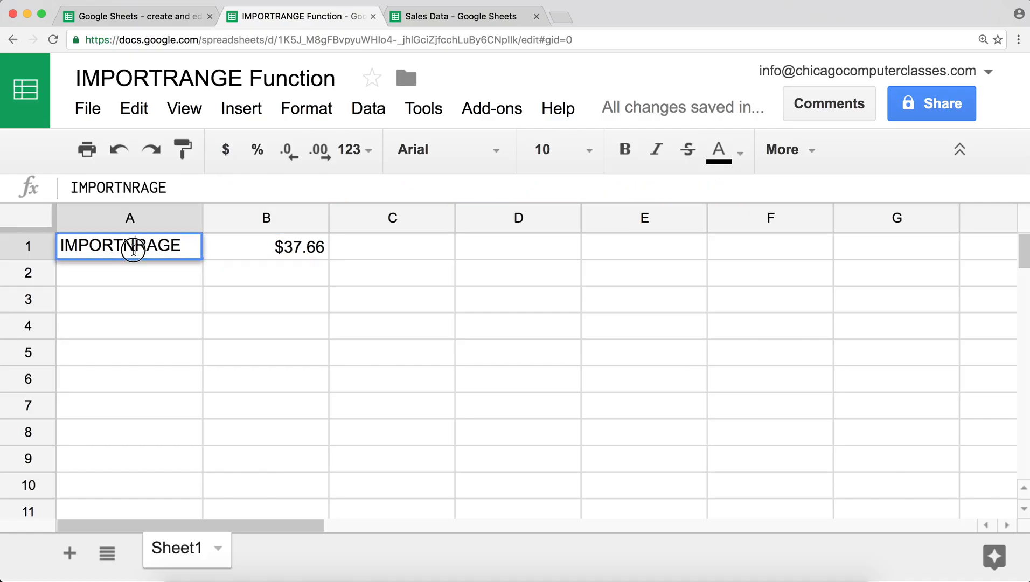
key("BackSpace")
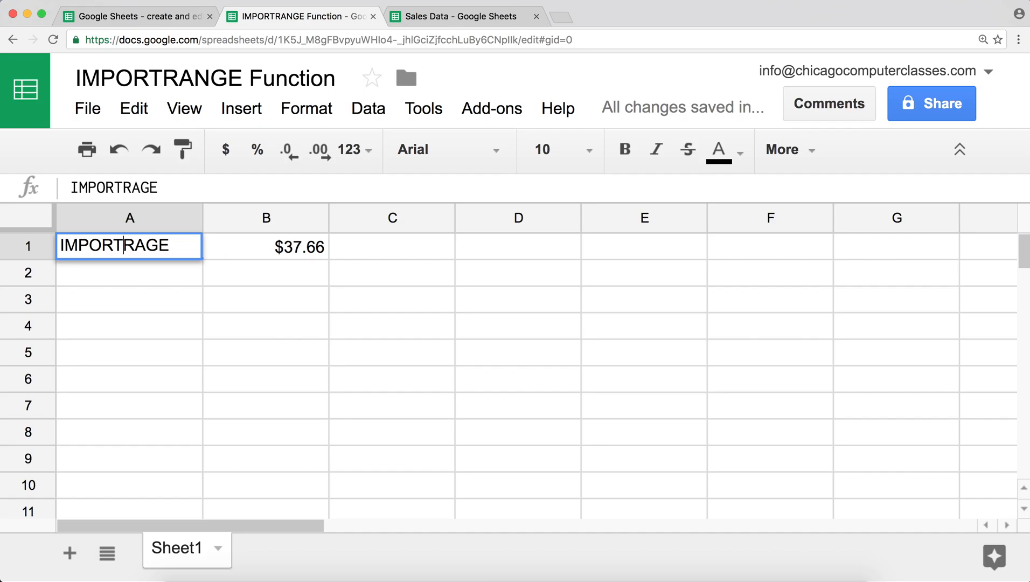
left_click(148, 249)
type("N")
key("Return")
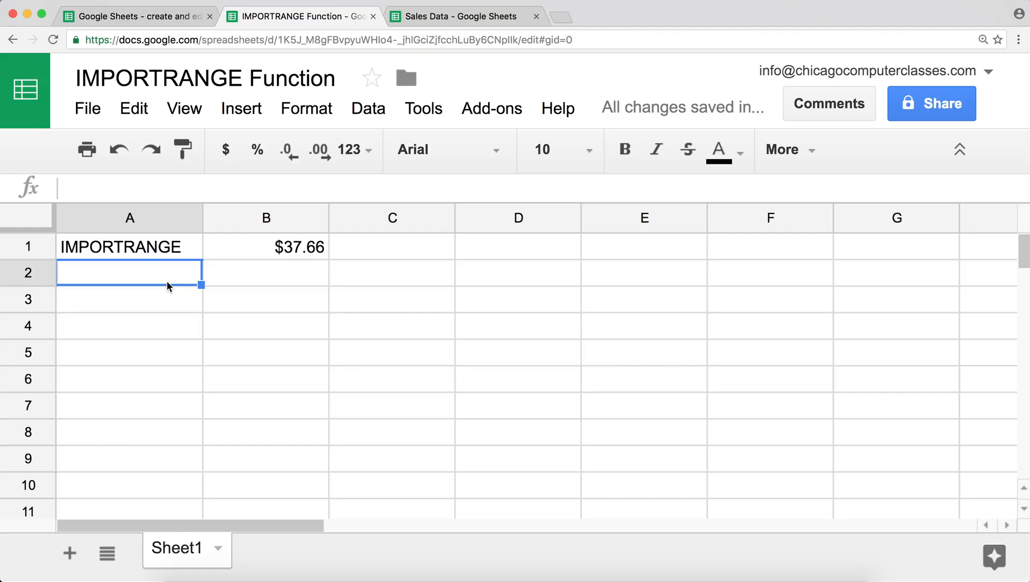
left_click(440, 19)
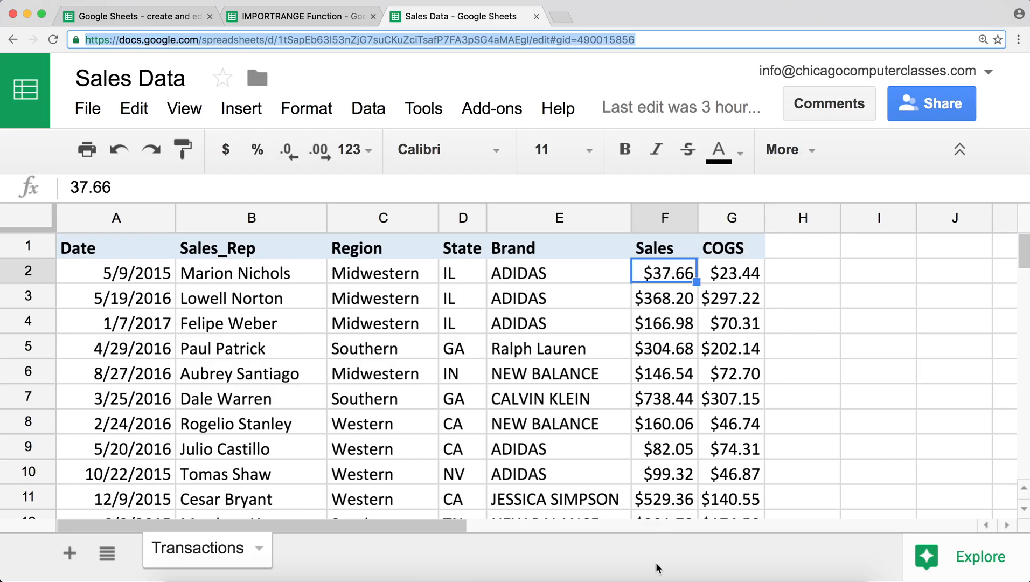
left_click(279, 16)
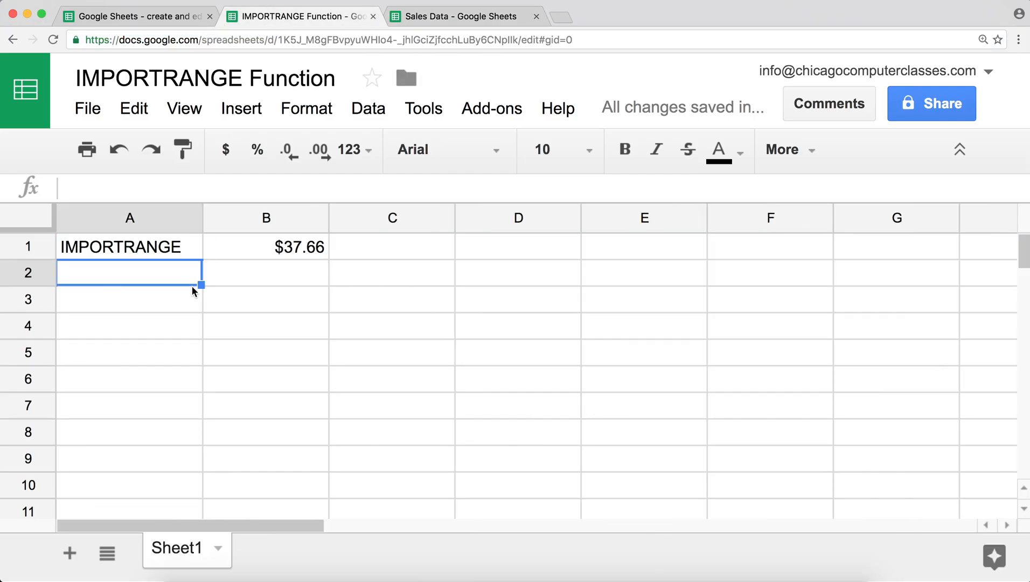
- Label A2 'Total Sales' and start =SUM(IMPORTRANGE(" in B2
type("Tota")
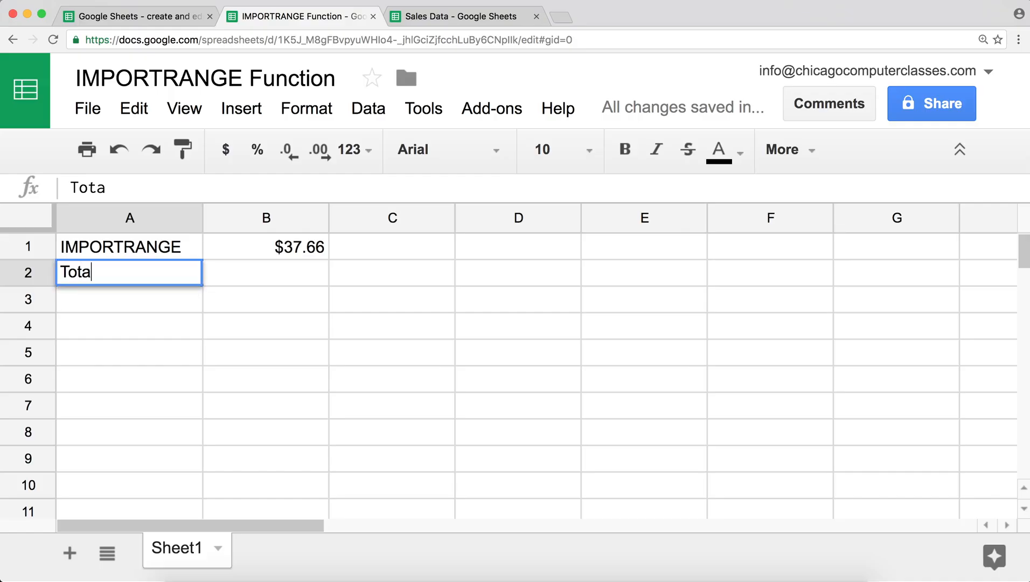
type("l Sales")
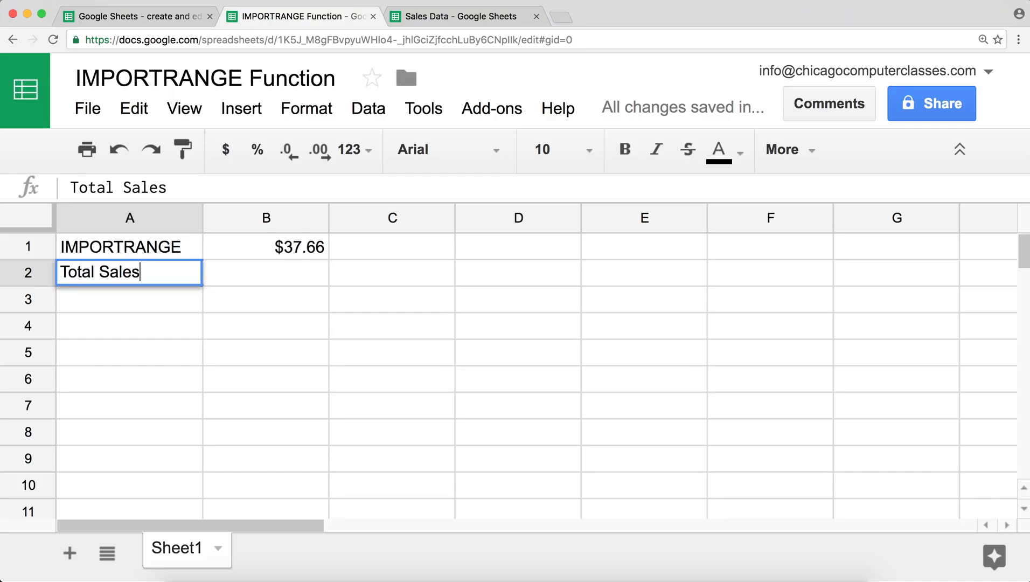
key("Return")
key("Up")
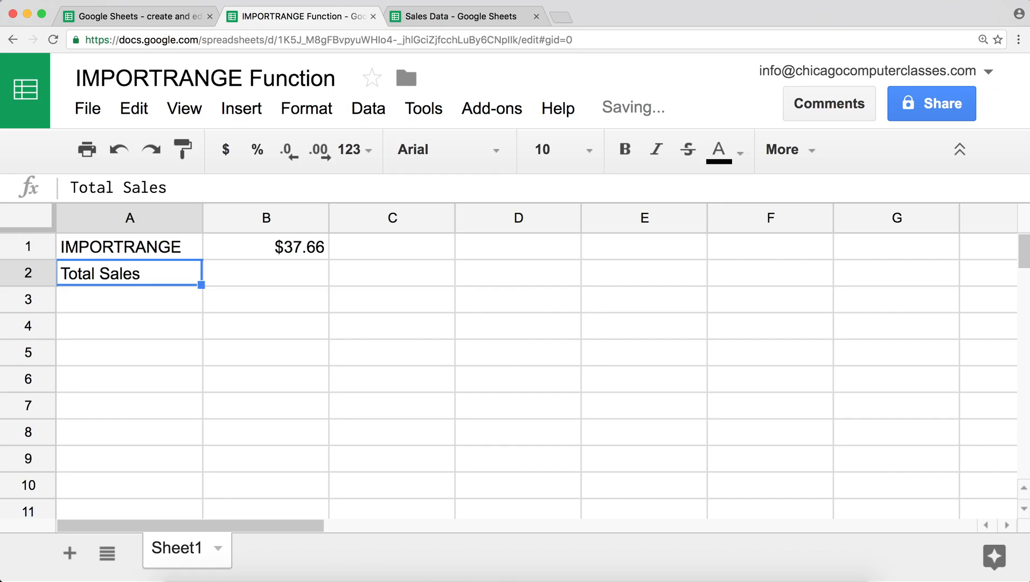
key("Right")
type("=")
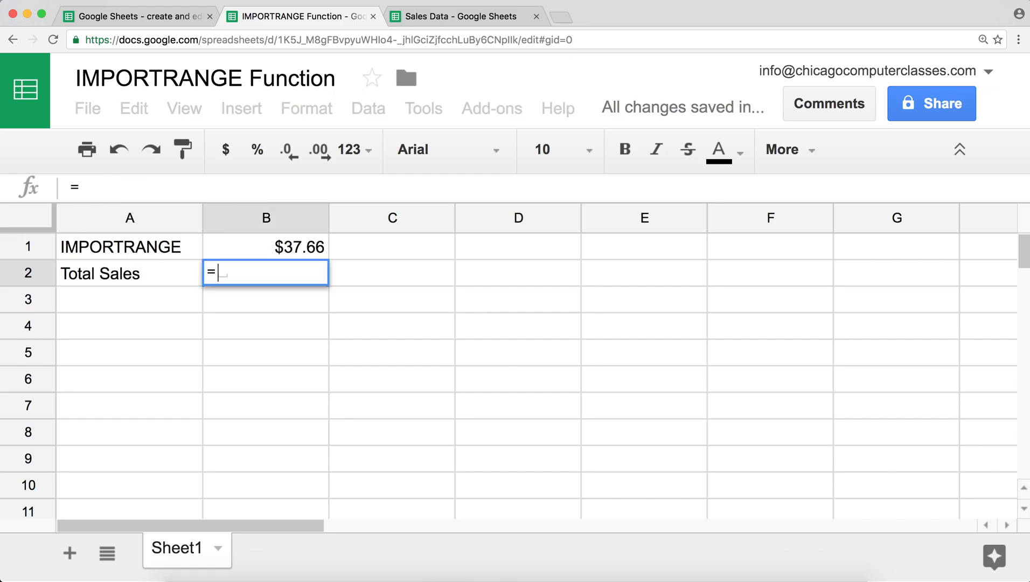
type("SUM")
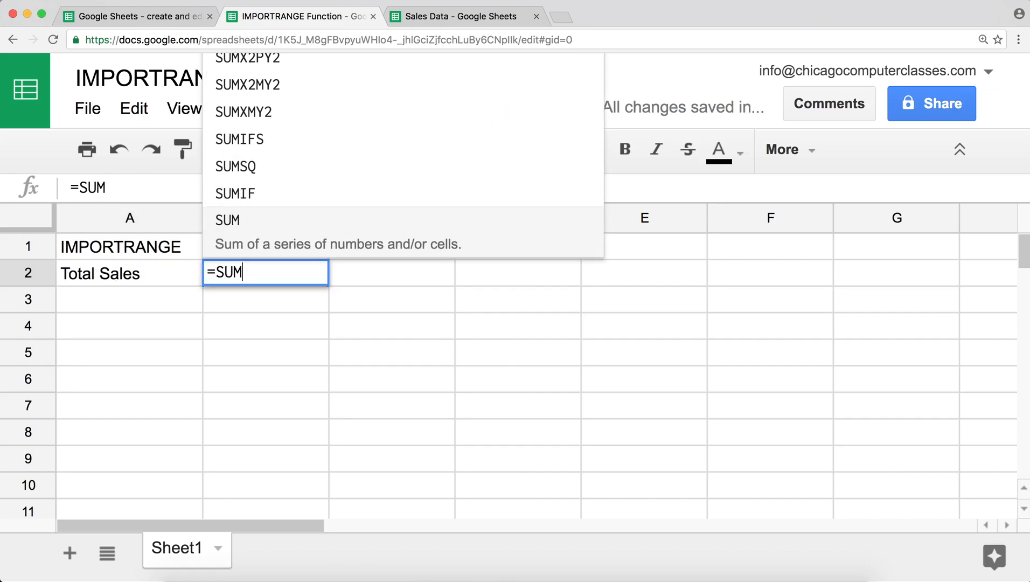
type("(")
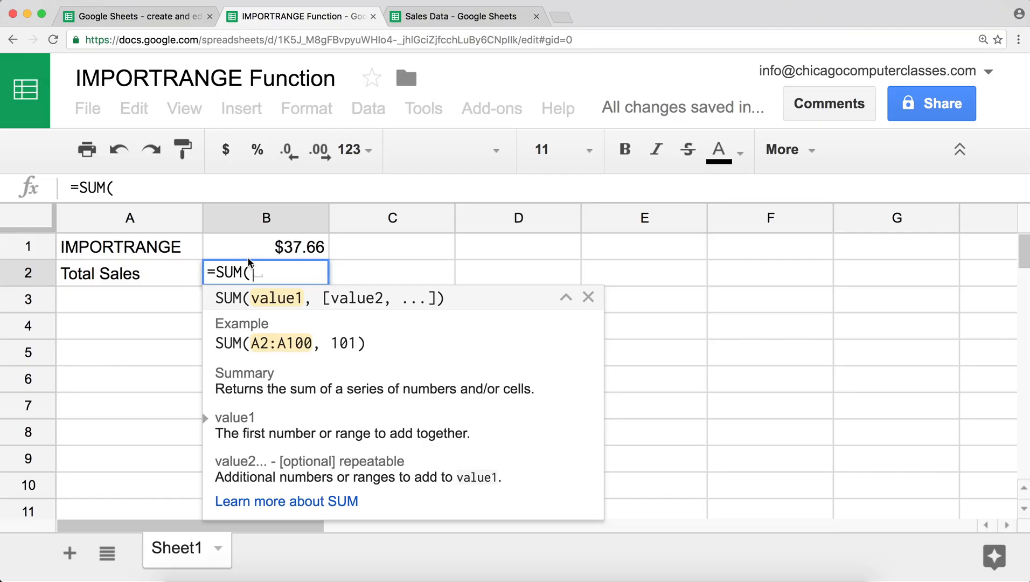
type("imp")
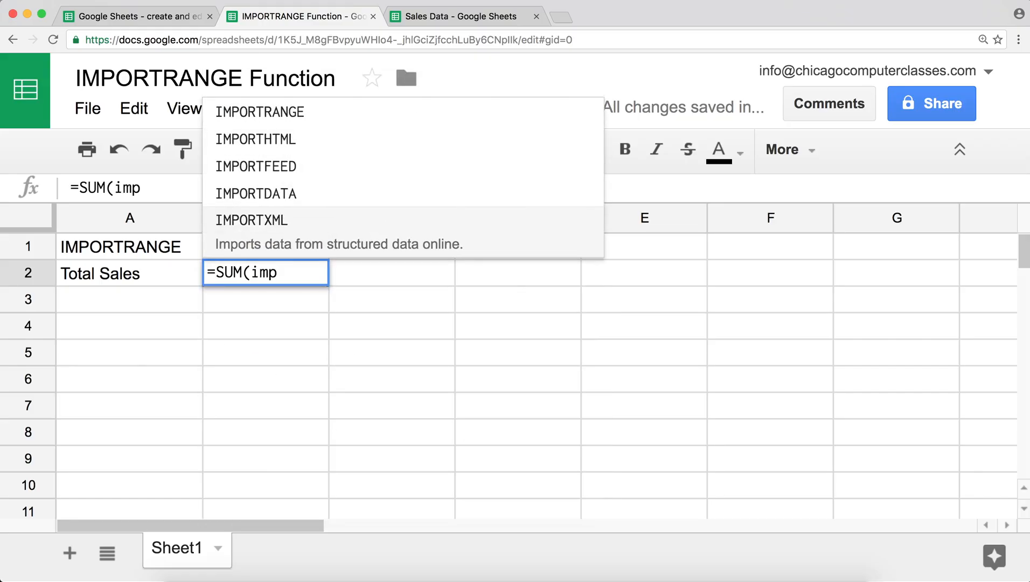
key("Up")
key("Up")
key("Up")
key("Up")
key("Tab")
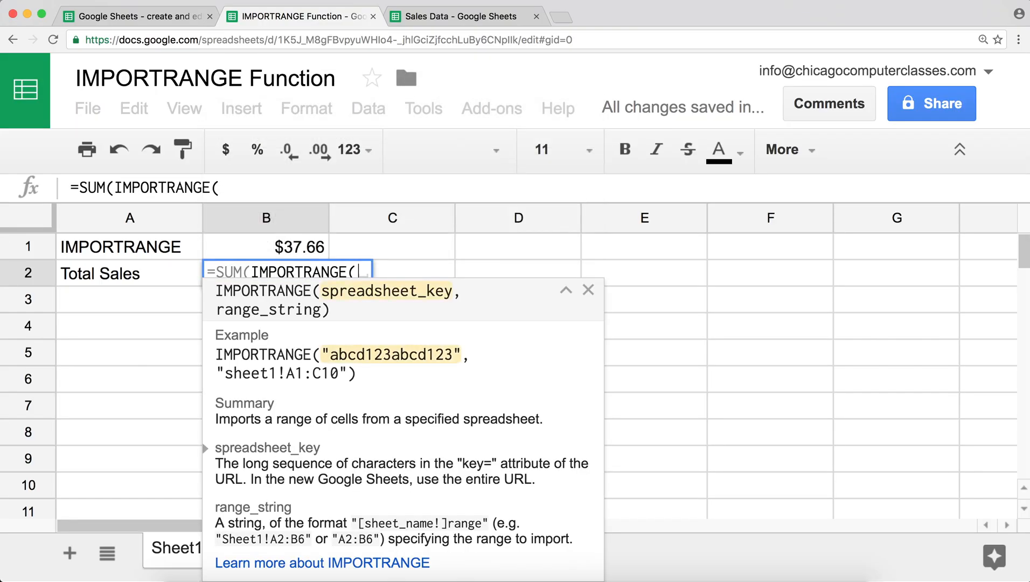
type("\"")
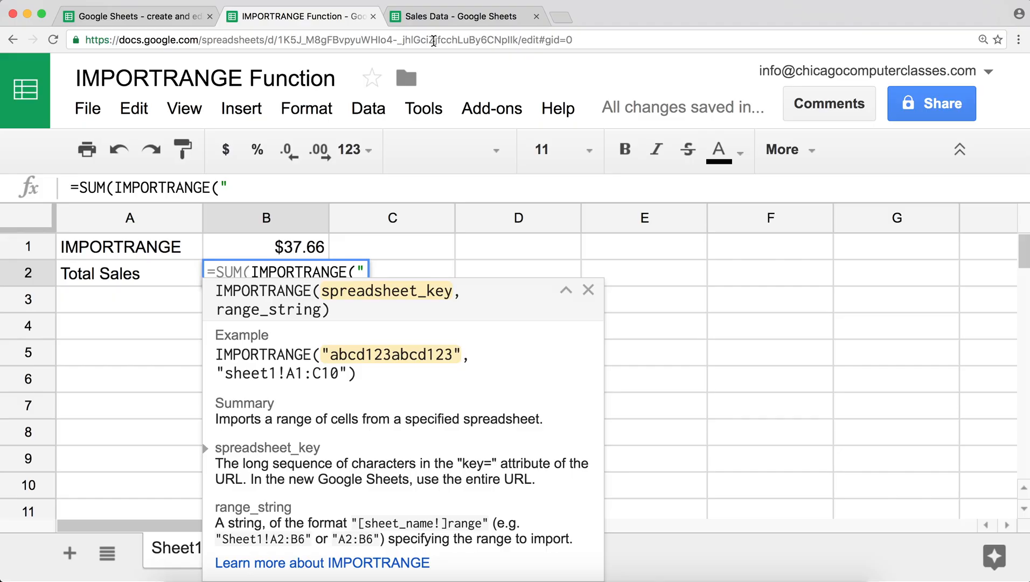
- Copy the Sales Data spreadsheet ID from its web address and paste it into the B2 formula
left_click(452, 15)
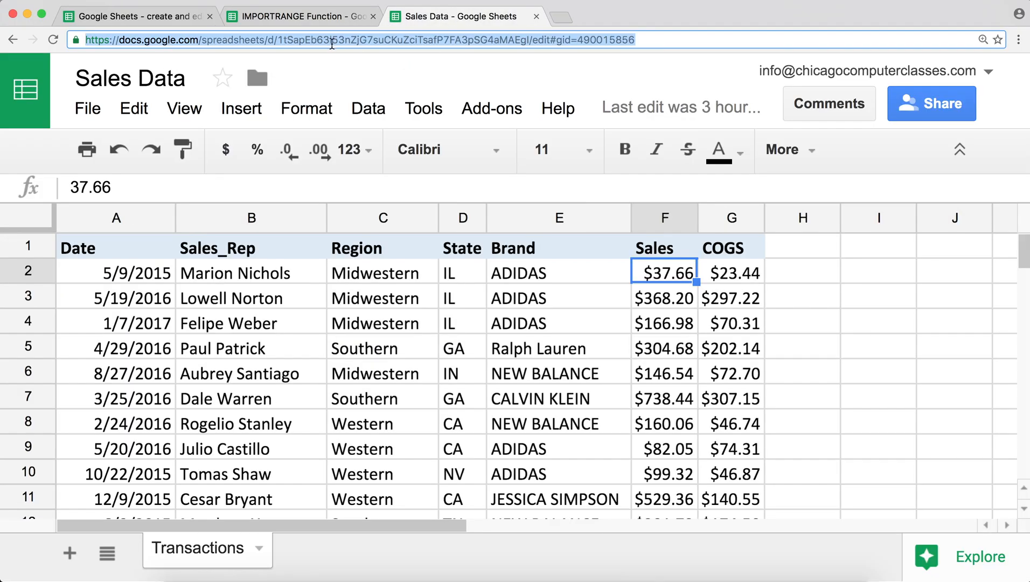
left_click(332, 42)
left_click_drag(278, 40, 531, 41)
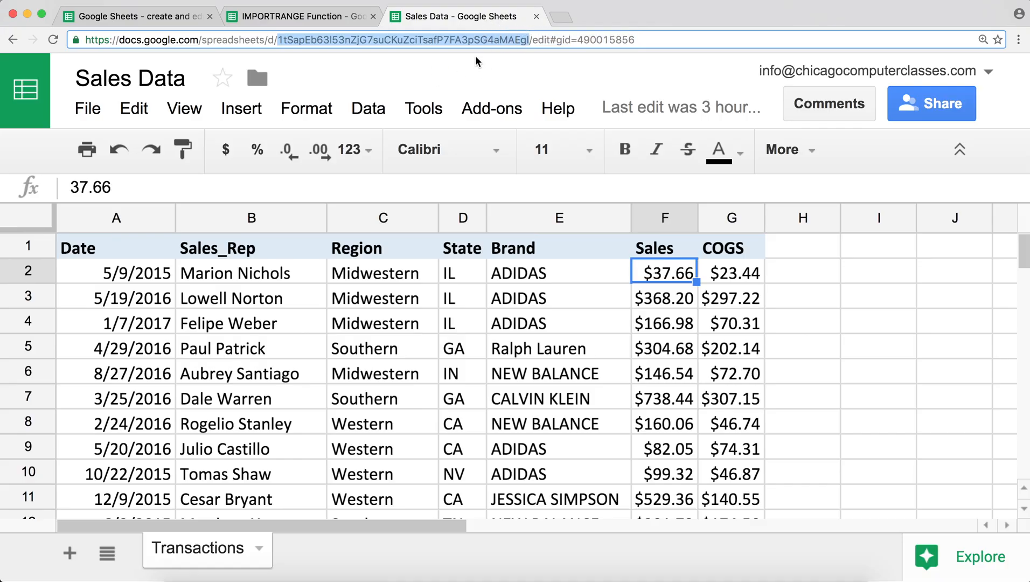
left_click(331, 16)
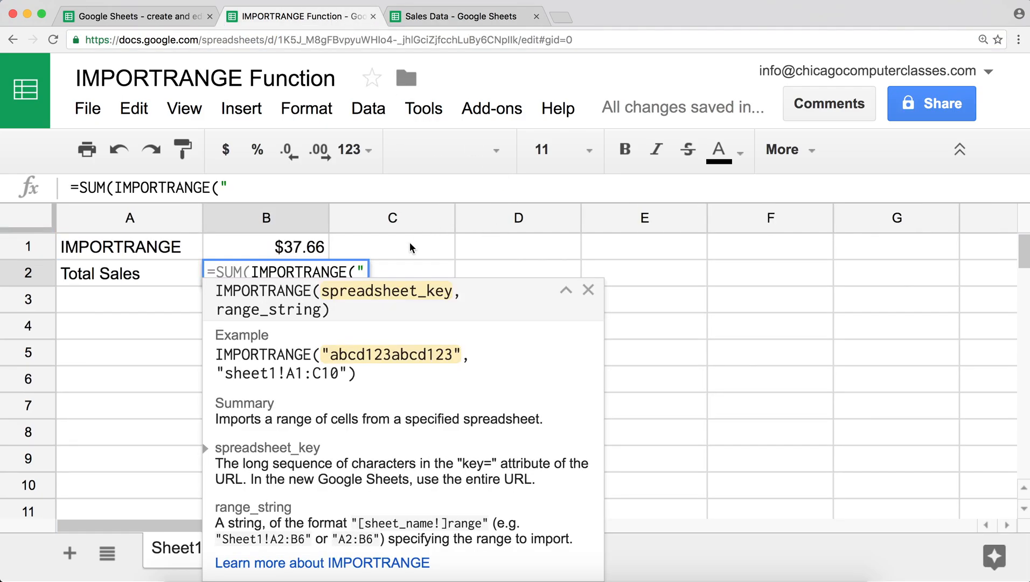
left_click(364, 270)
left_click(330, 189)
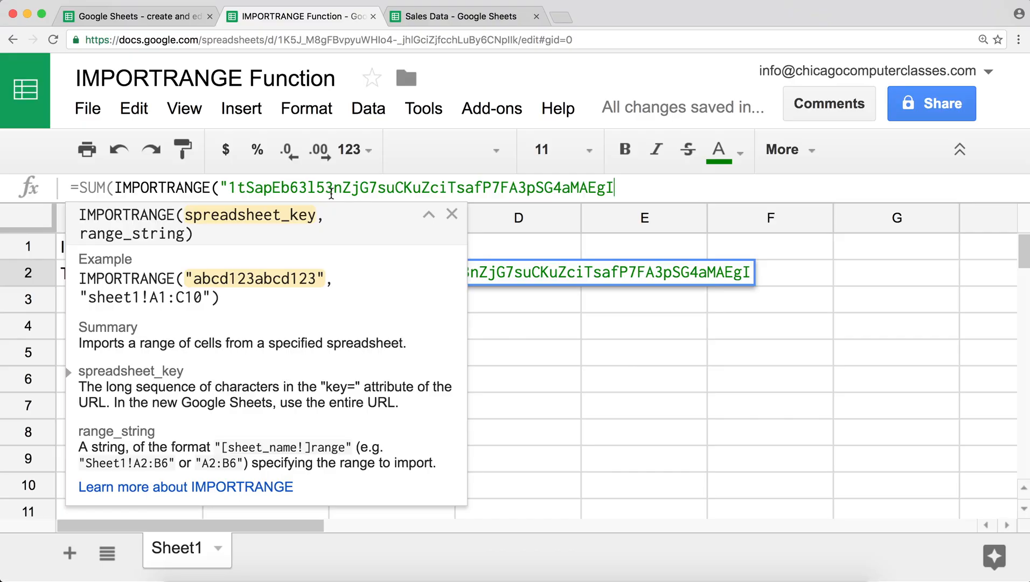
- Finish the B2 formula with range "Transations!F2:F" and closing parentheses
type("\",")
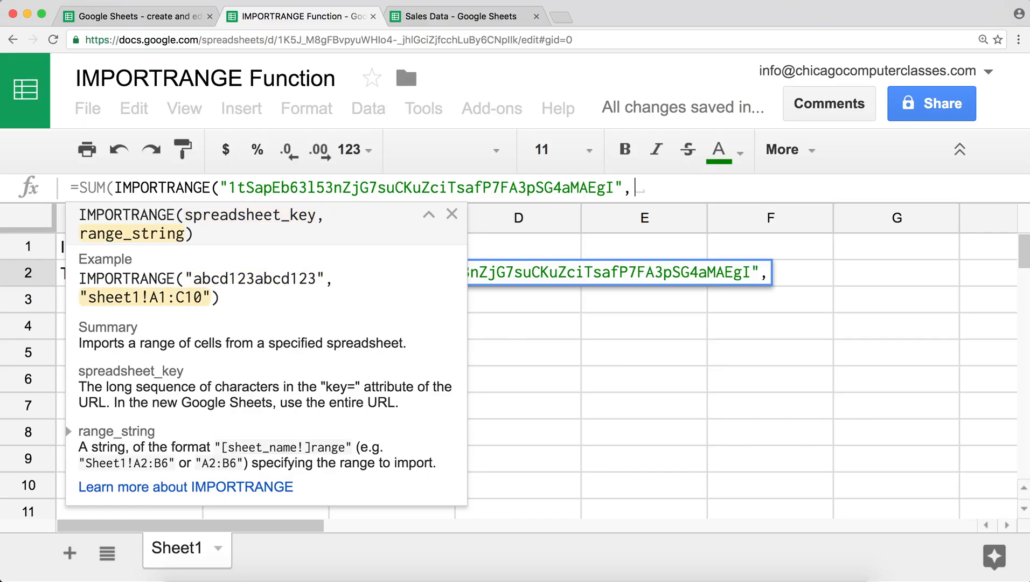
type("\"Tr")
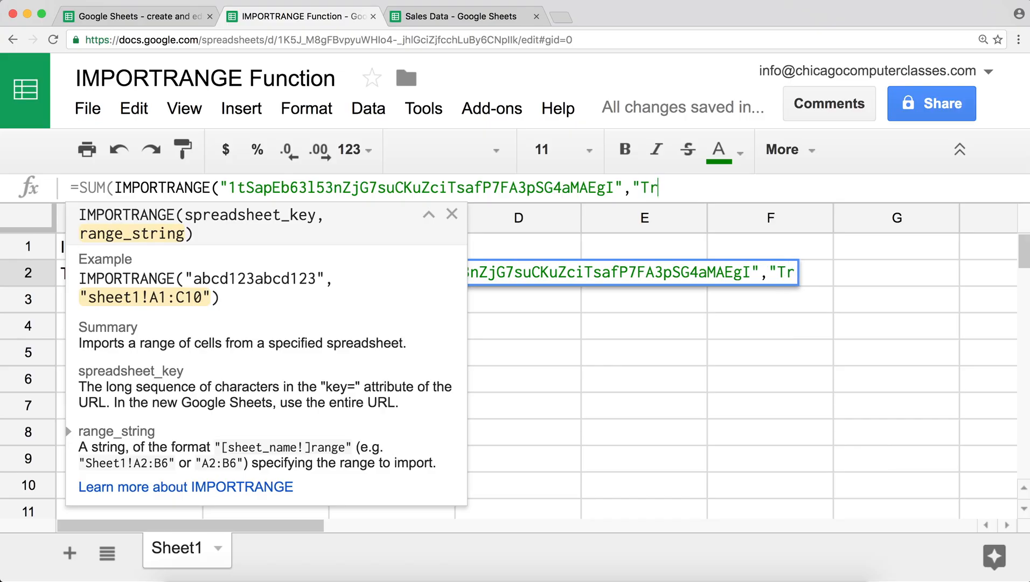
type("ansation")
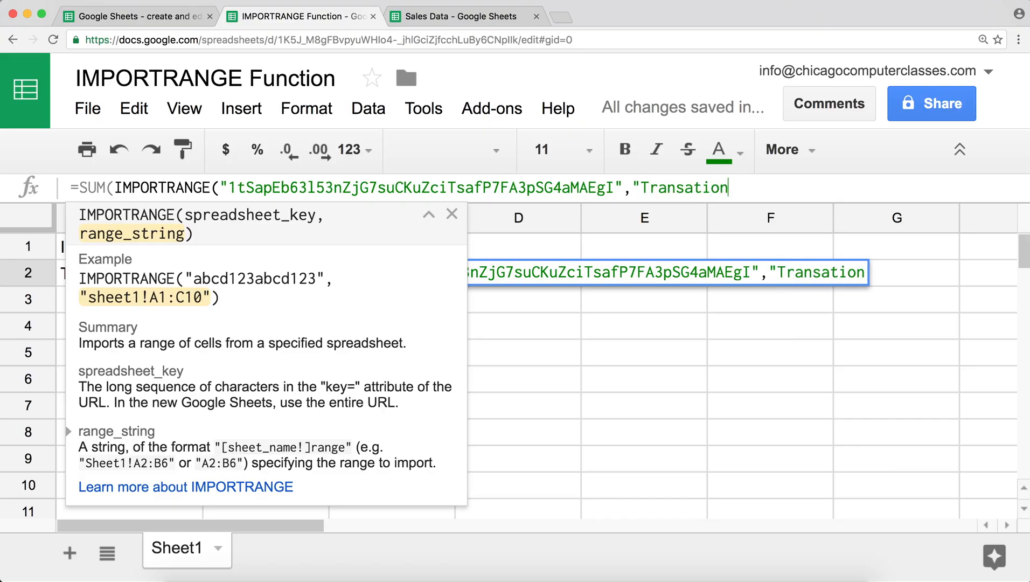
type("s!")
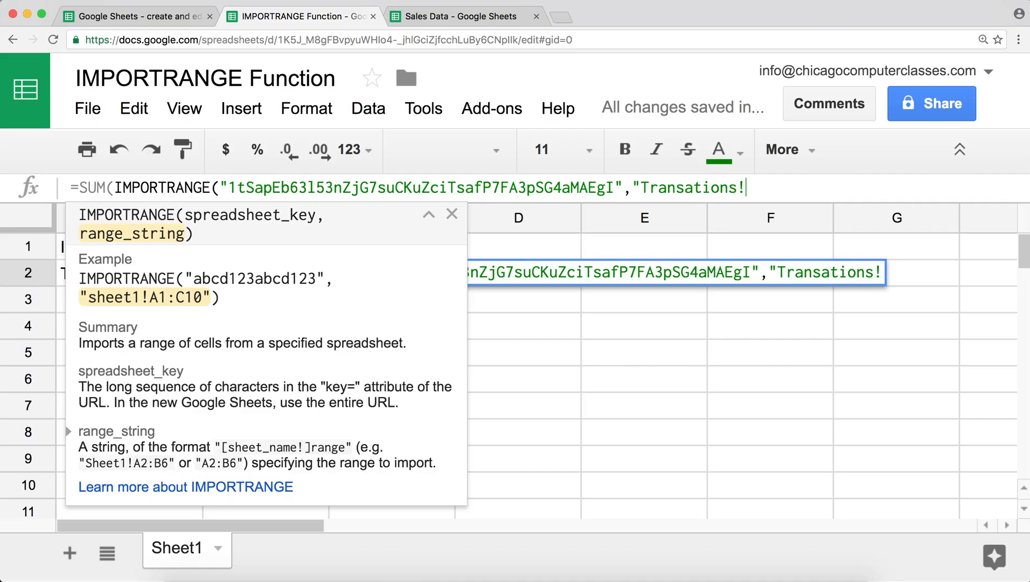
type("F2:")
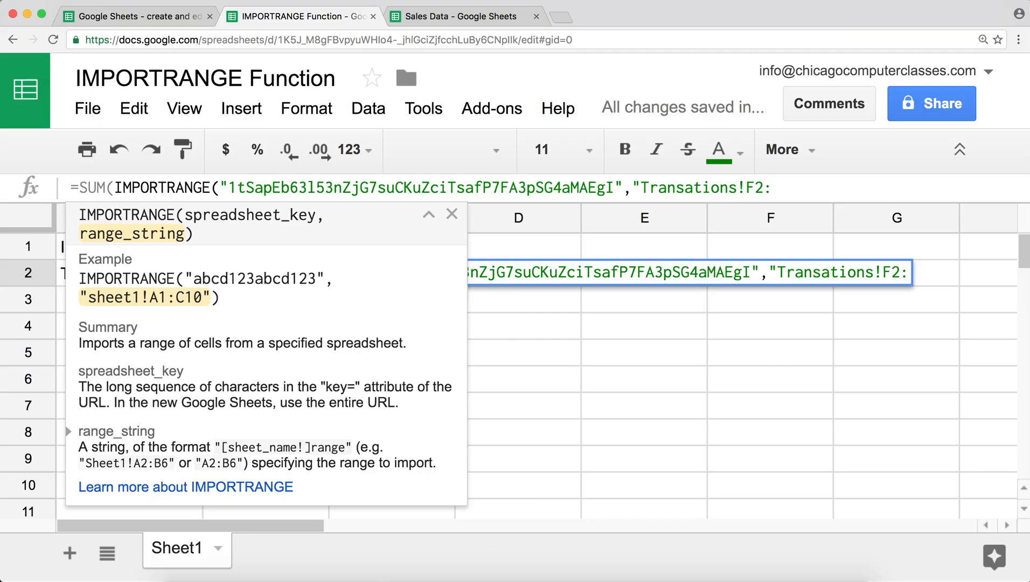
type("F\"")
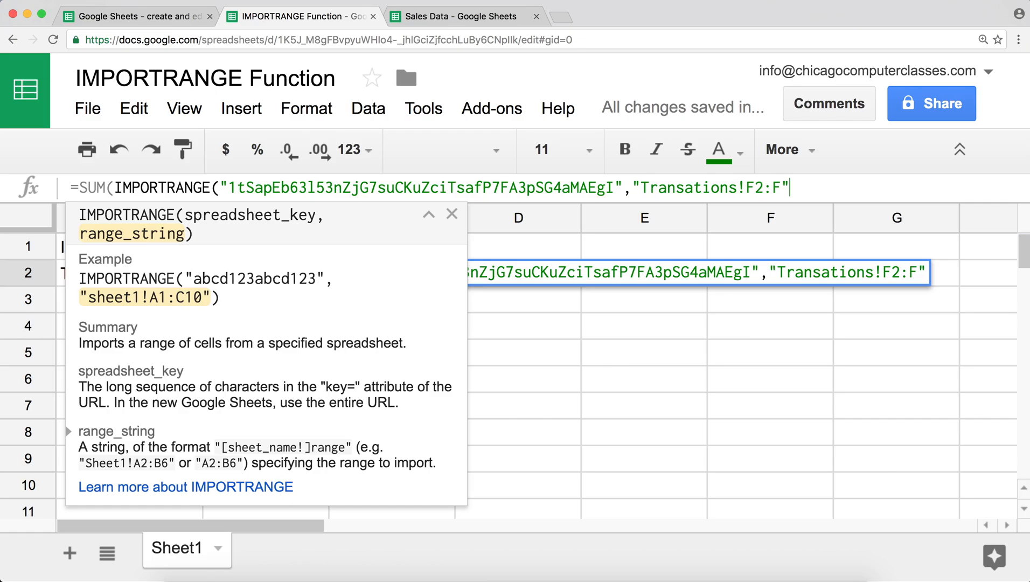
type(")")
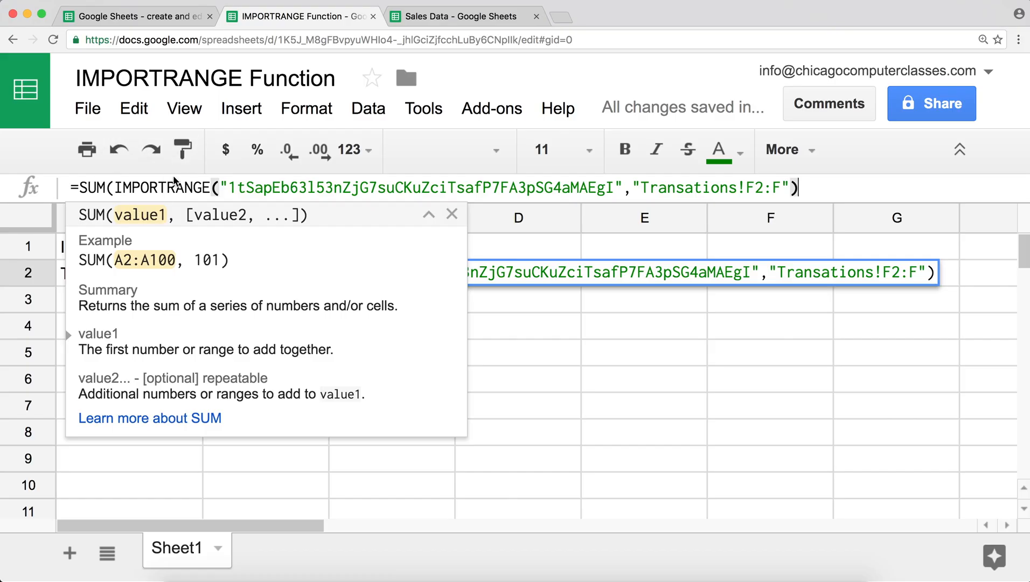
type(")")
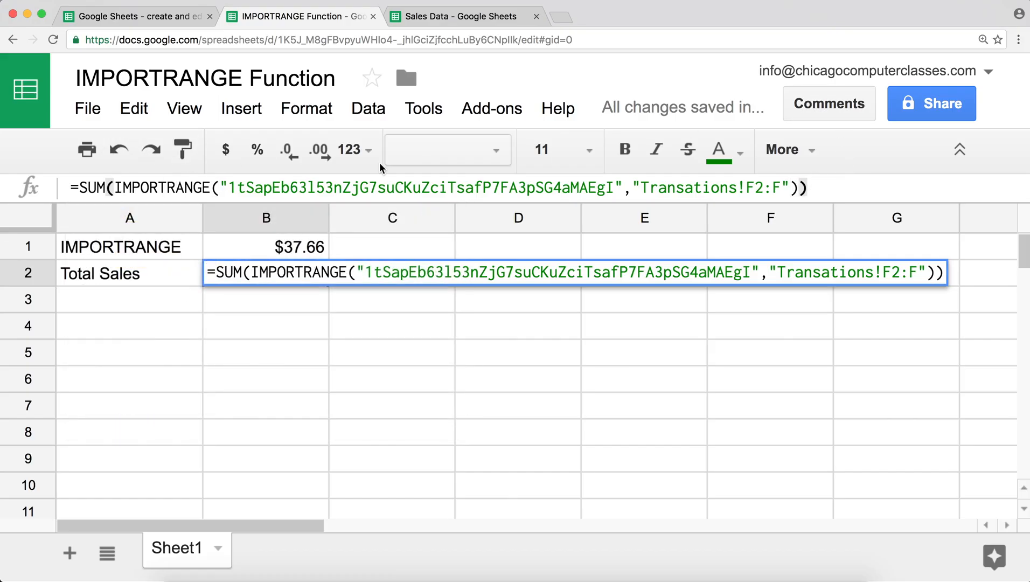
- Fix the sheet name to 'Transactions' in B2 so the total shows $4,959,943.60
key("Return")
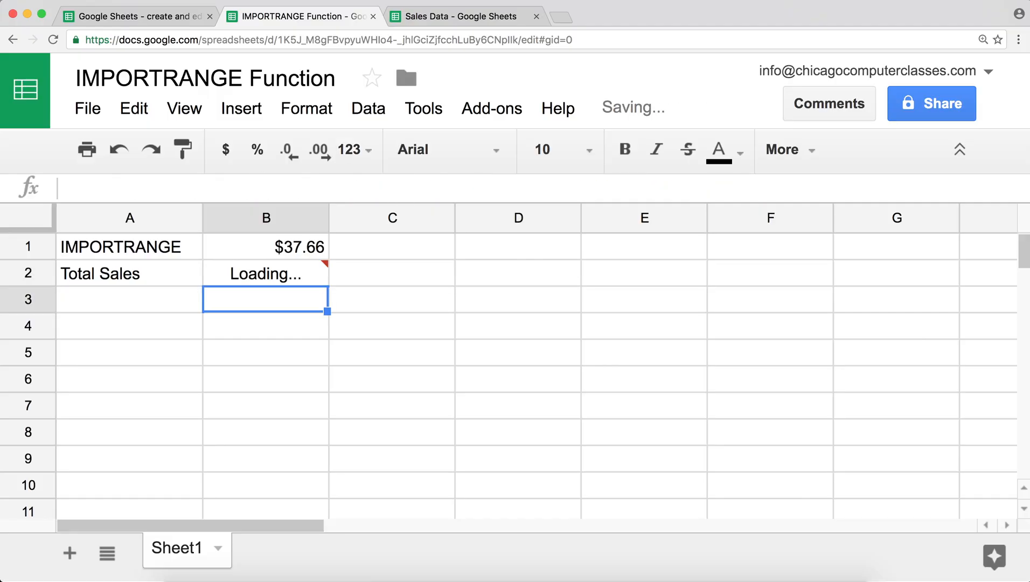
left_click(255, 273)
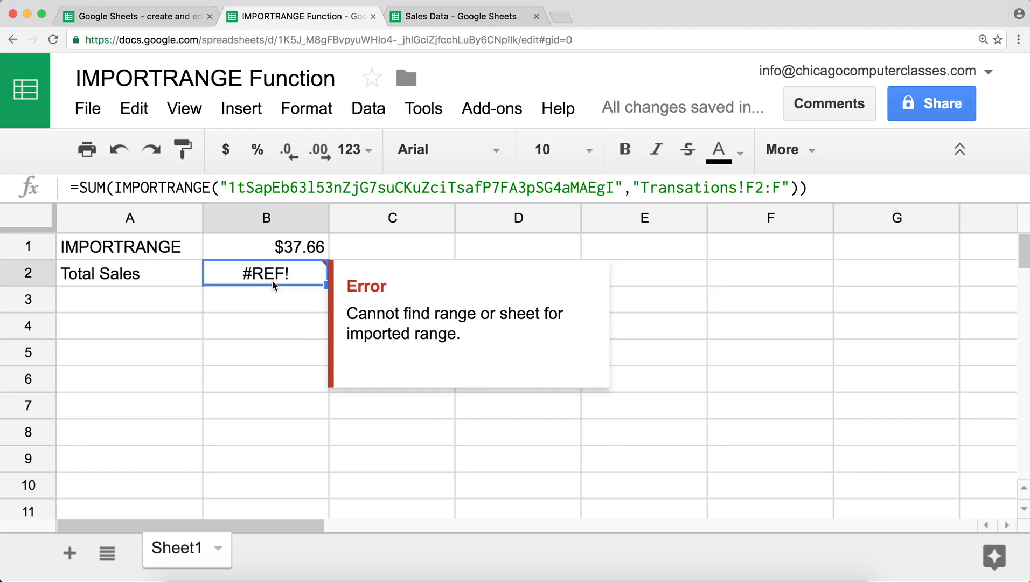
double_click(271, 279)
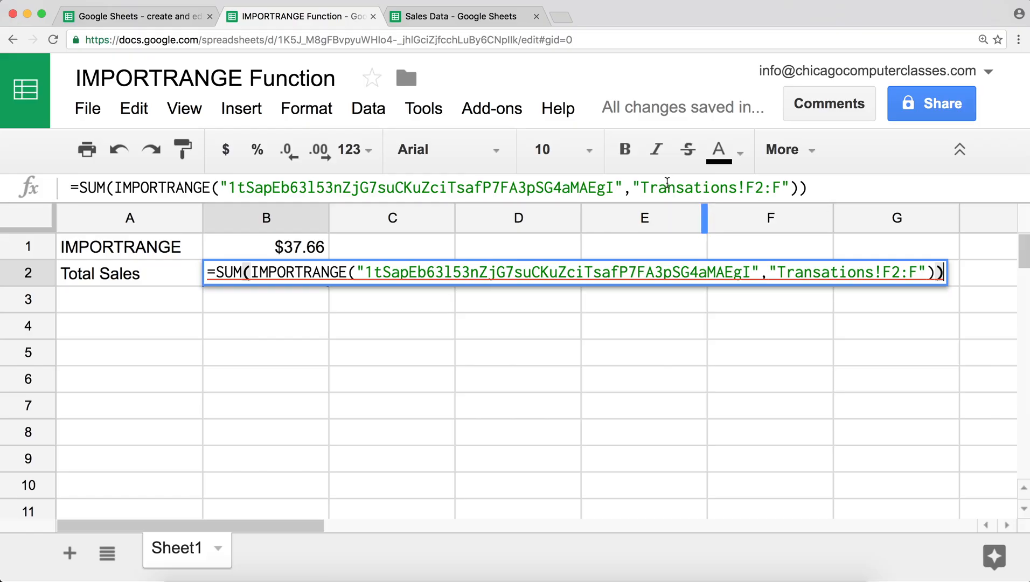
left_click(695, 190)
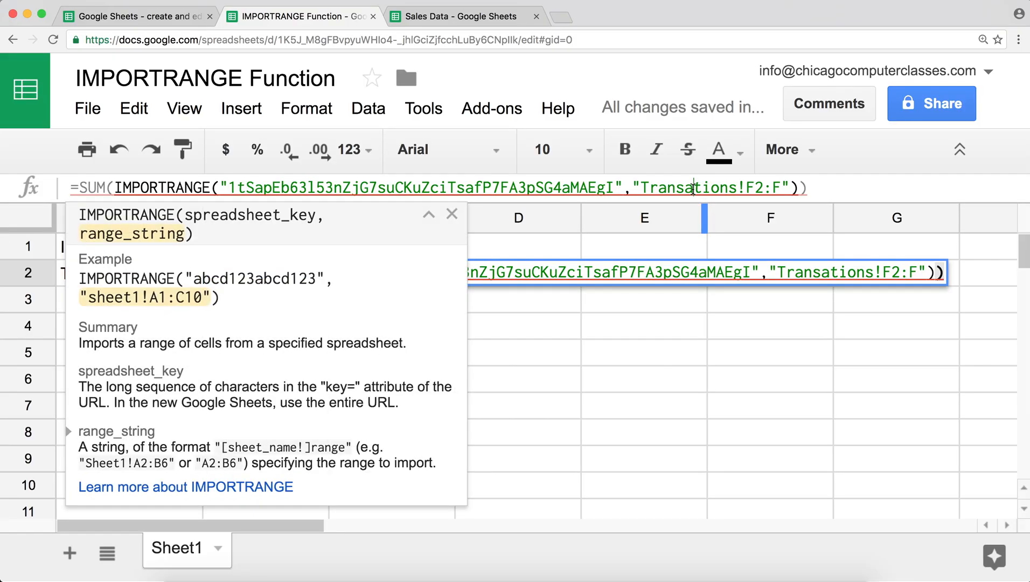
type("c")
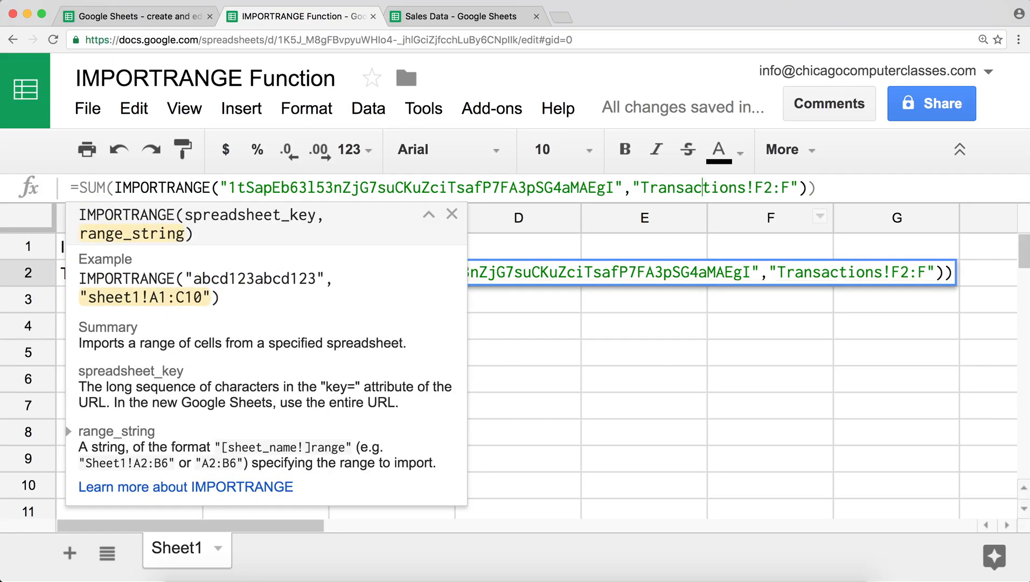
key("Return")
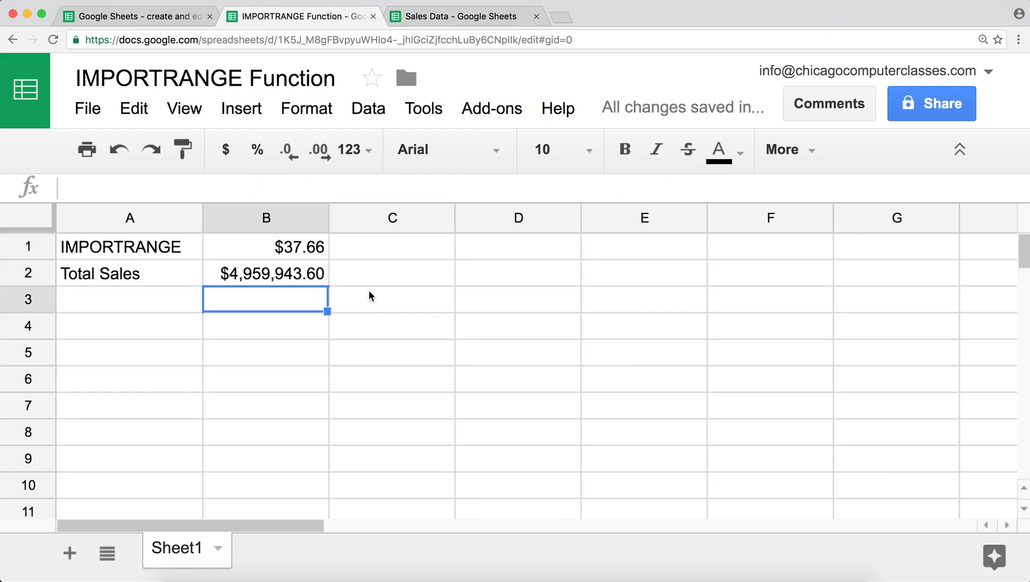
left_click(308, 277)
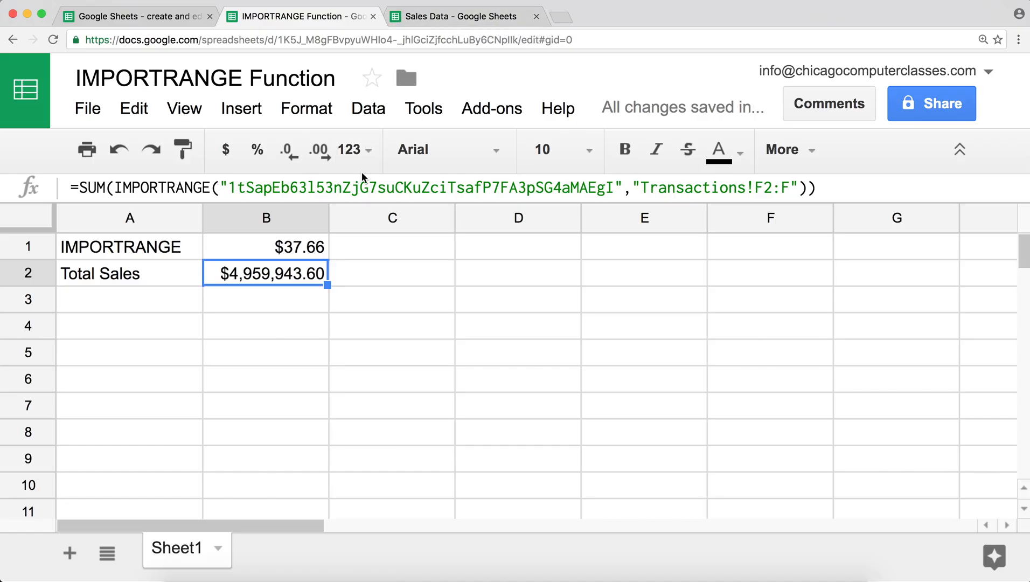
left_click(461, 15)
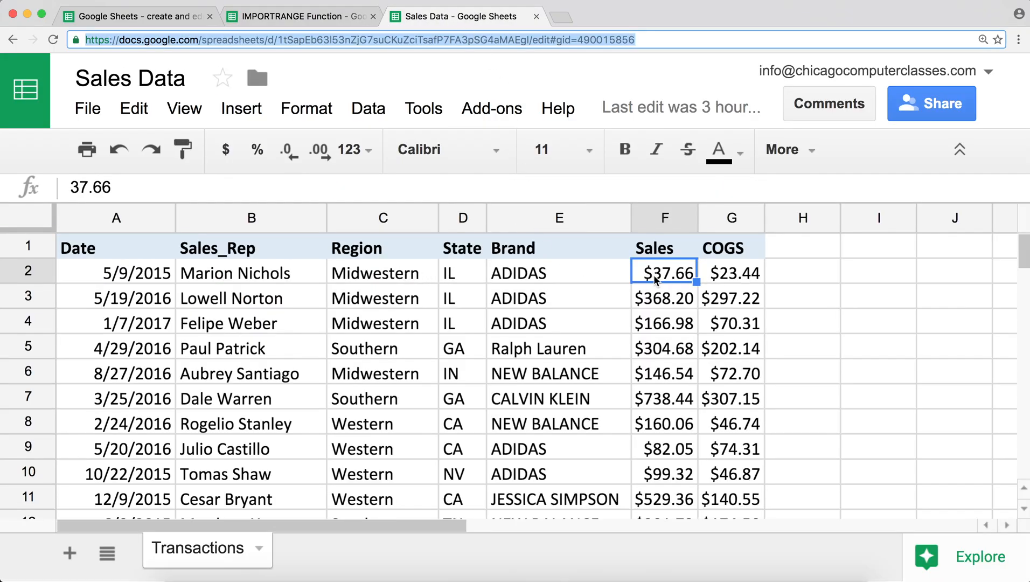
left_click(384, 277)
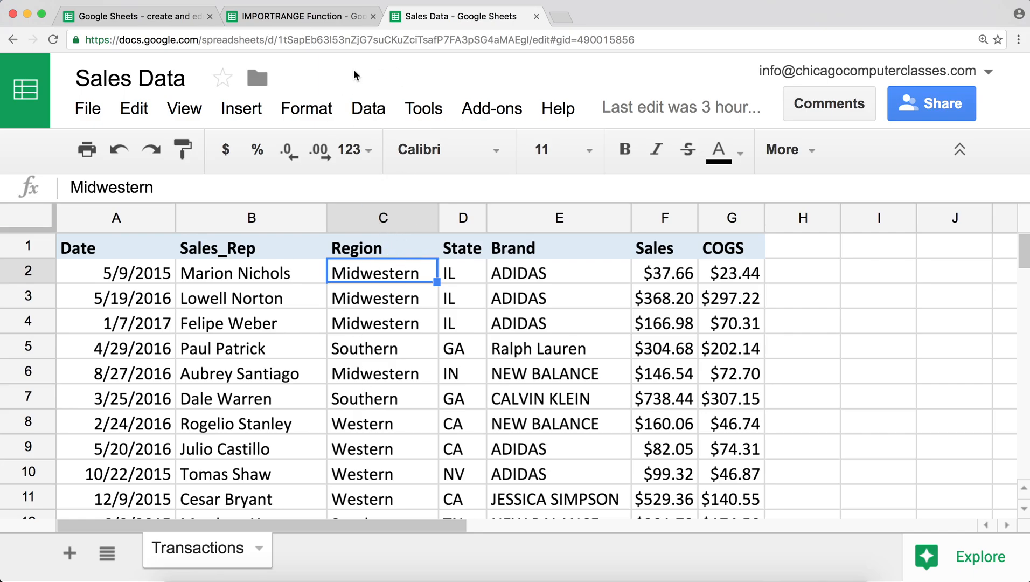
left_click(331, 20)
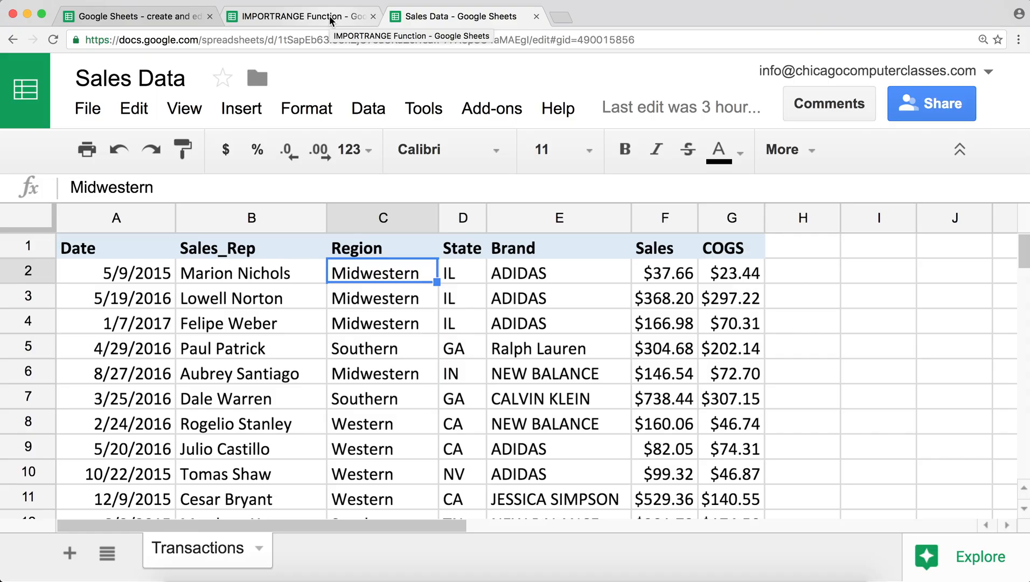
left_click(130, 298)
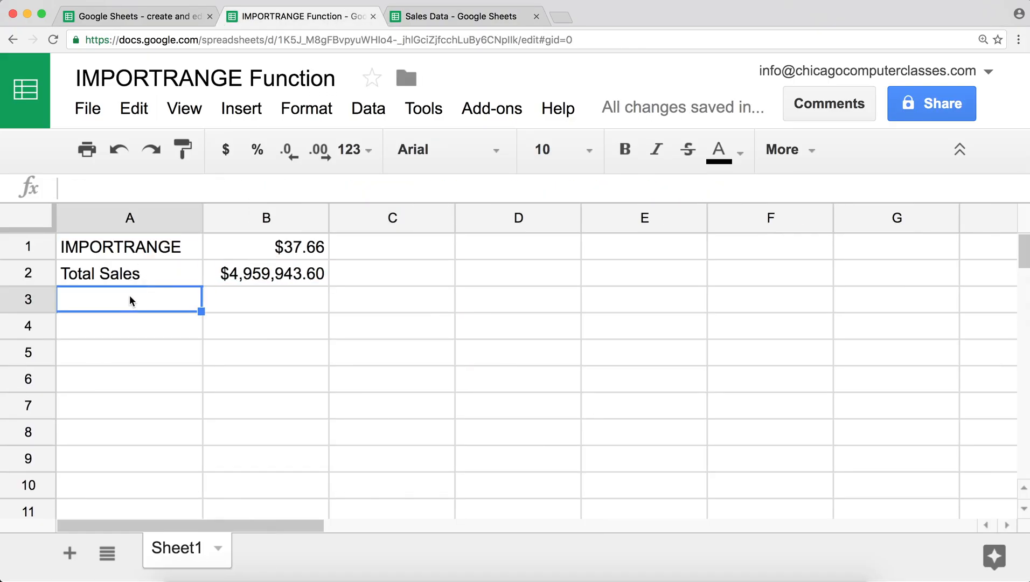
- Enter 'Midwestern Sales' in A3 and widen column A to fit it
type("Midwest")
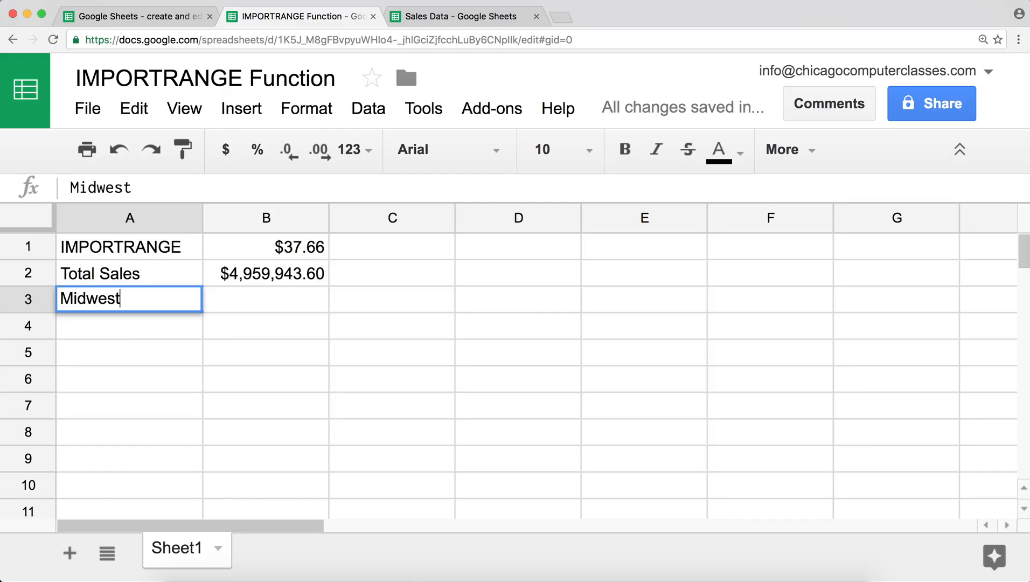
type("ern Sales")
key("Return")
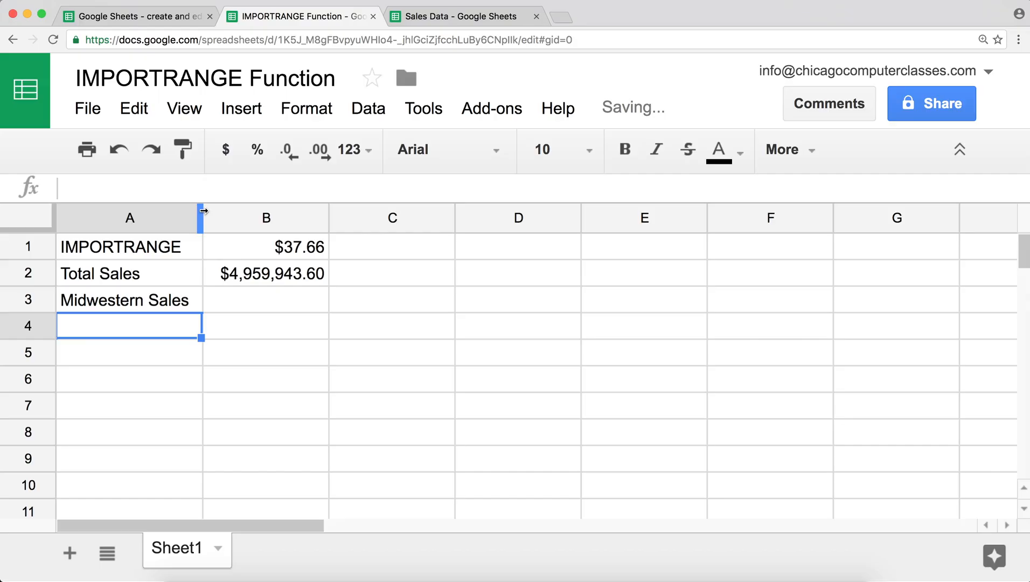
left_click_drag(203, 211, 213, 212)
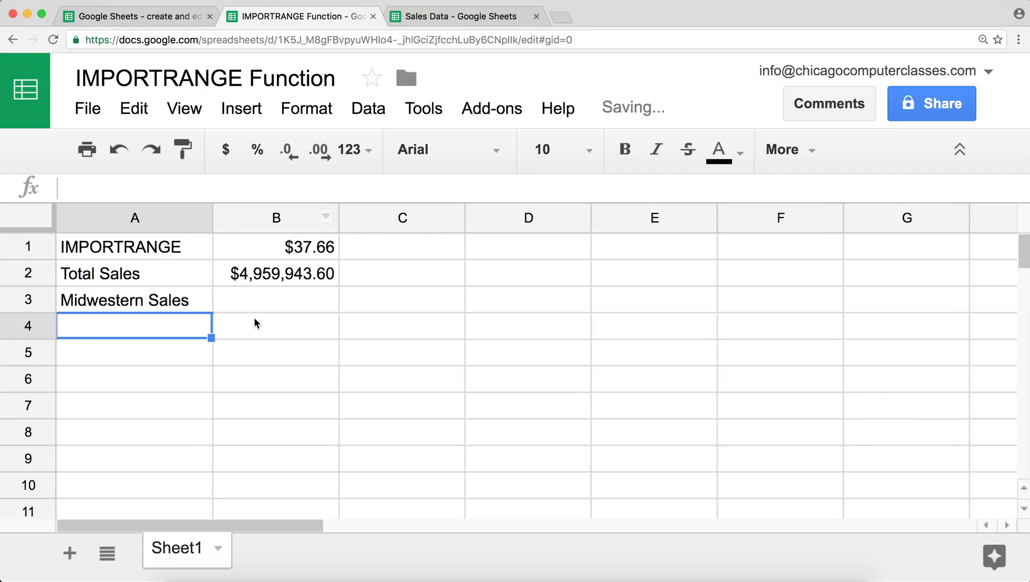
left_click(256, 300)
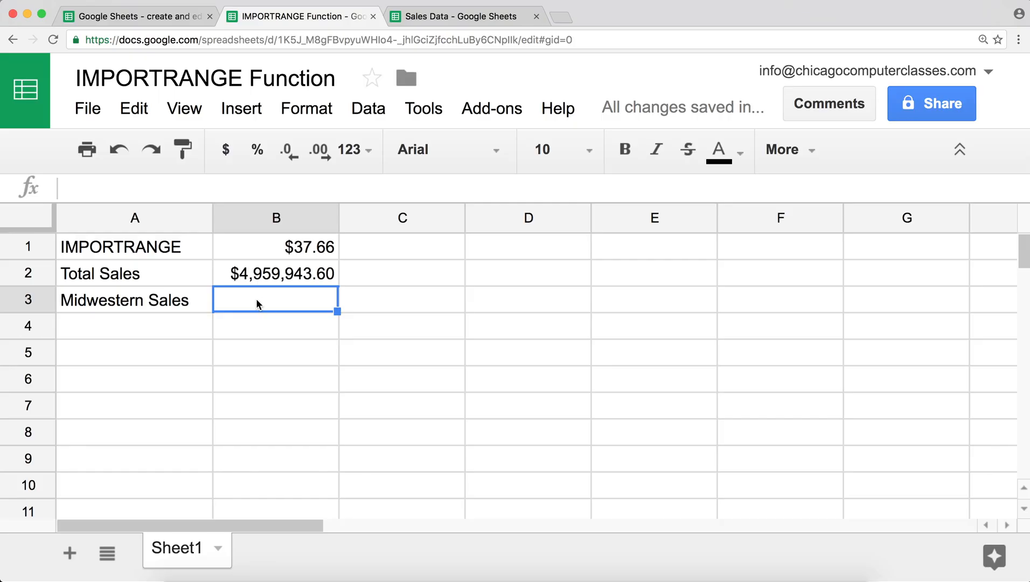
- Enter an empty =SUMPRODUCT() formula in B3 beside Midwestern Sales, which shows #N/A for now
type("=")
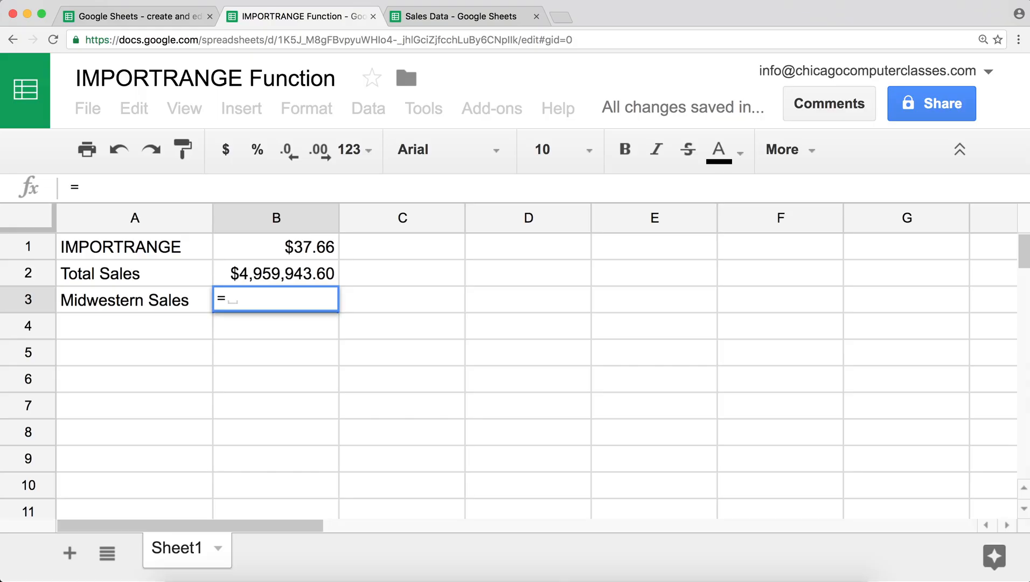
type("Sum")
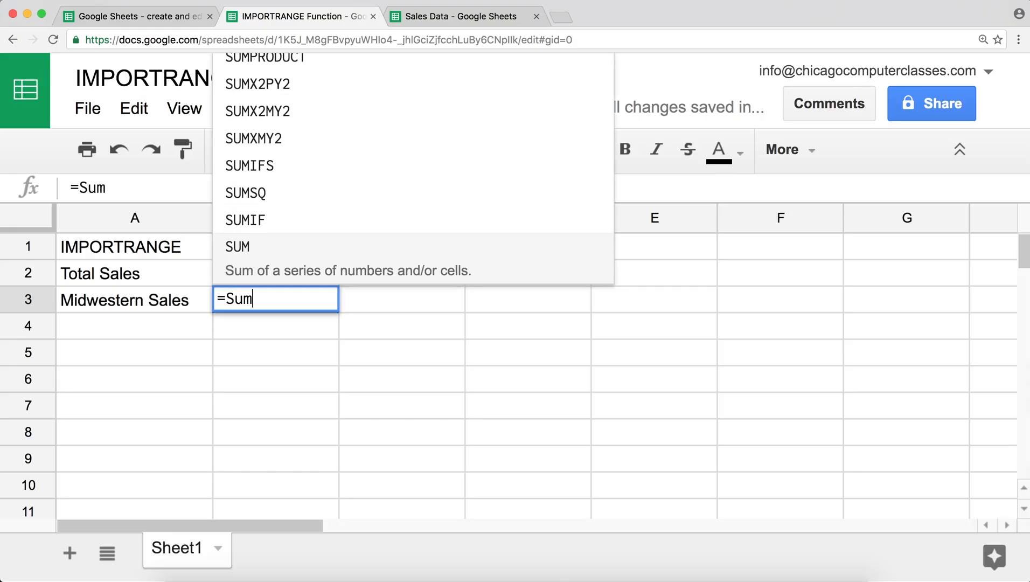
key("Up")
key("Up")
key("Up")
key("Up")
key("Up")
key("Up")
key("Up")
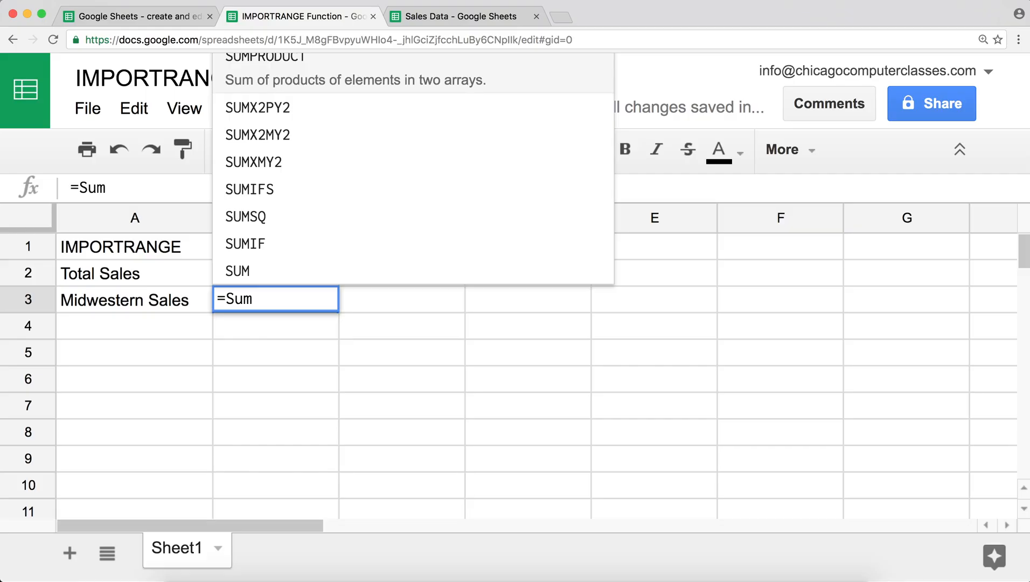
key("Tab")
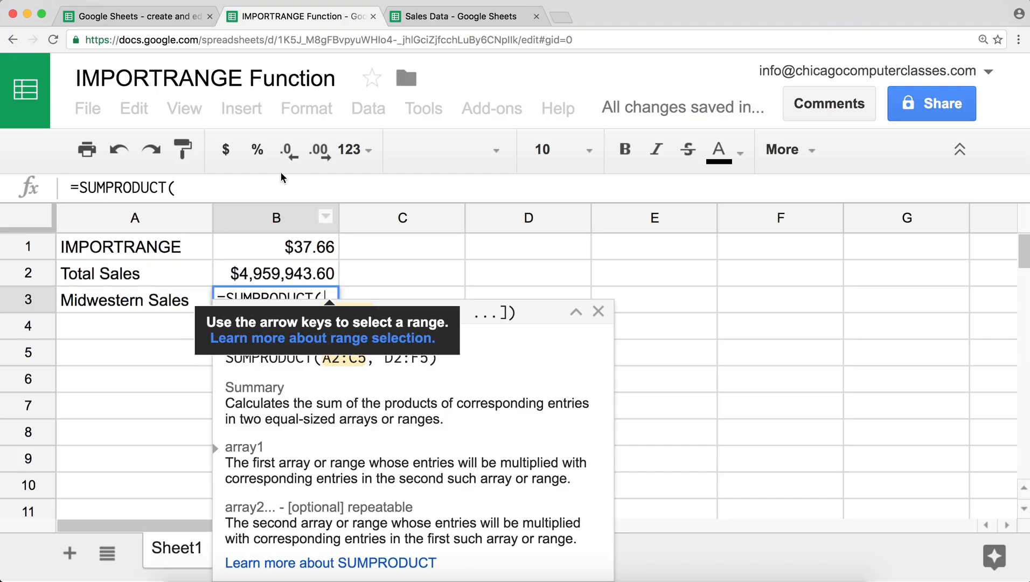
left_click(268, 187)
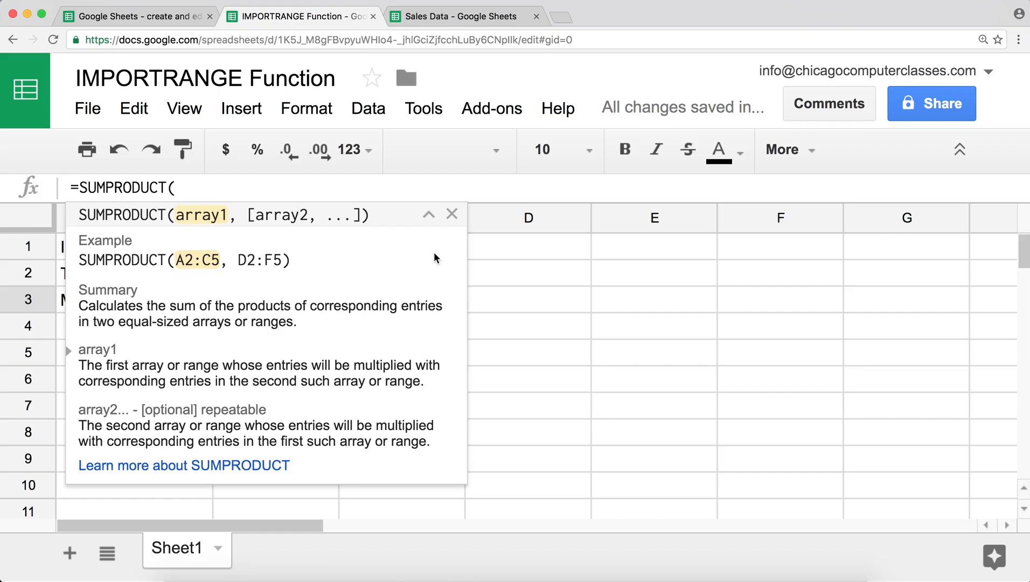
key("Return")
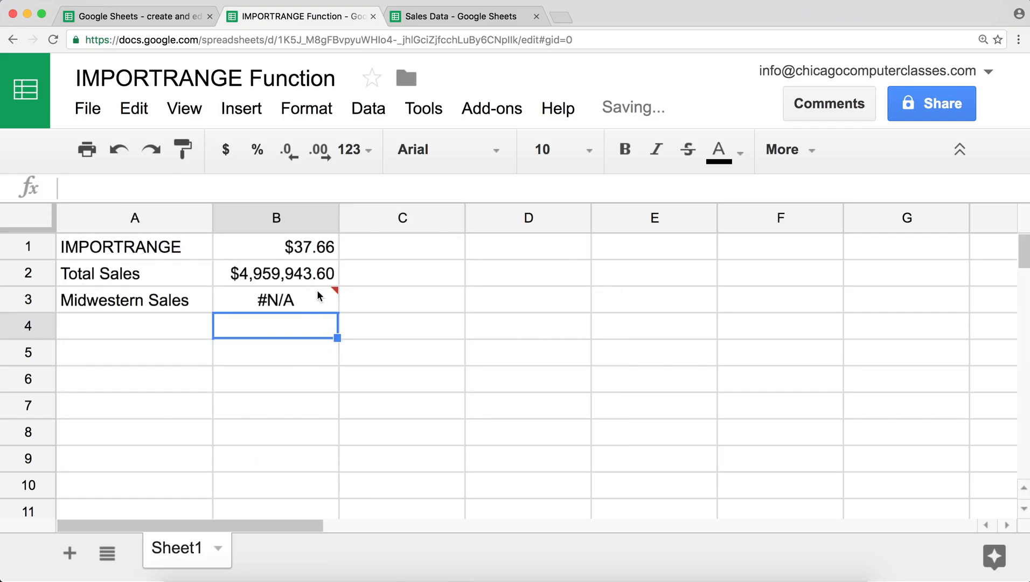
- Copy the IMPORTRANGE call from B2's Total Sales formula
left_click(305, 276)
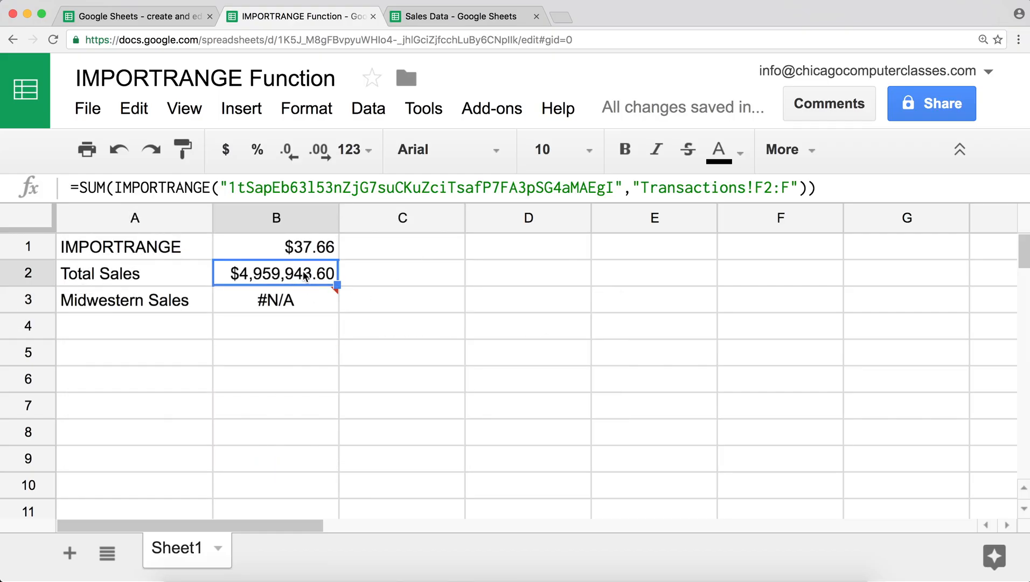
left_click(122, 187)
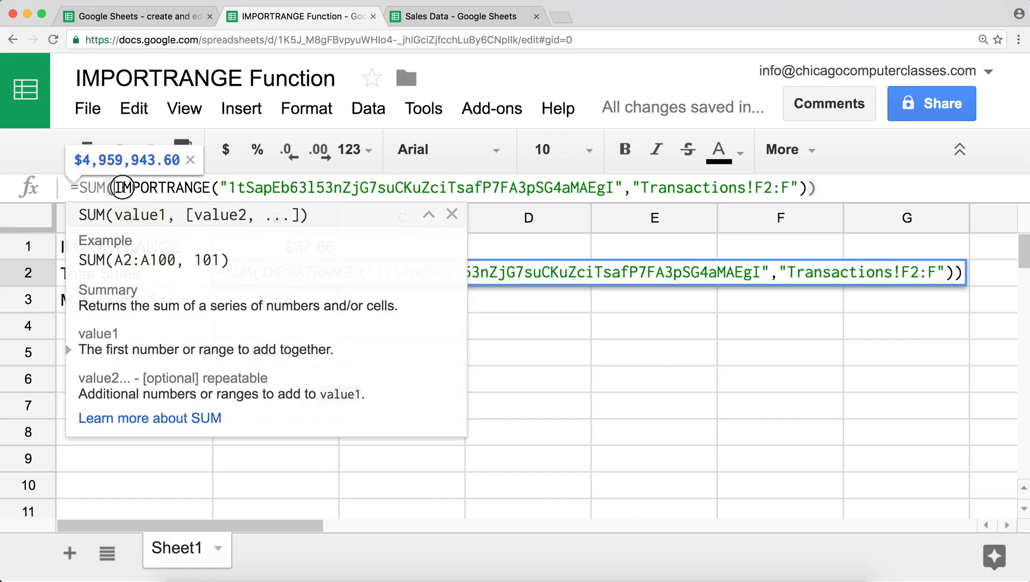
left_click_drag(122, 187, 805, 188)
key("super+c")
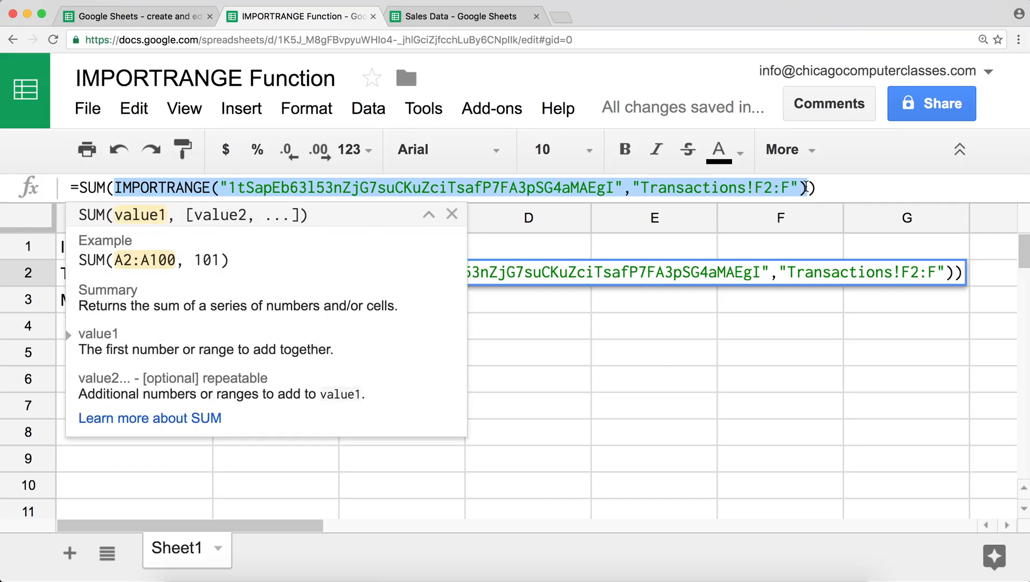
key("Escape")
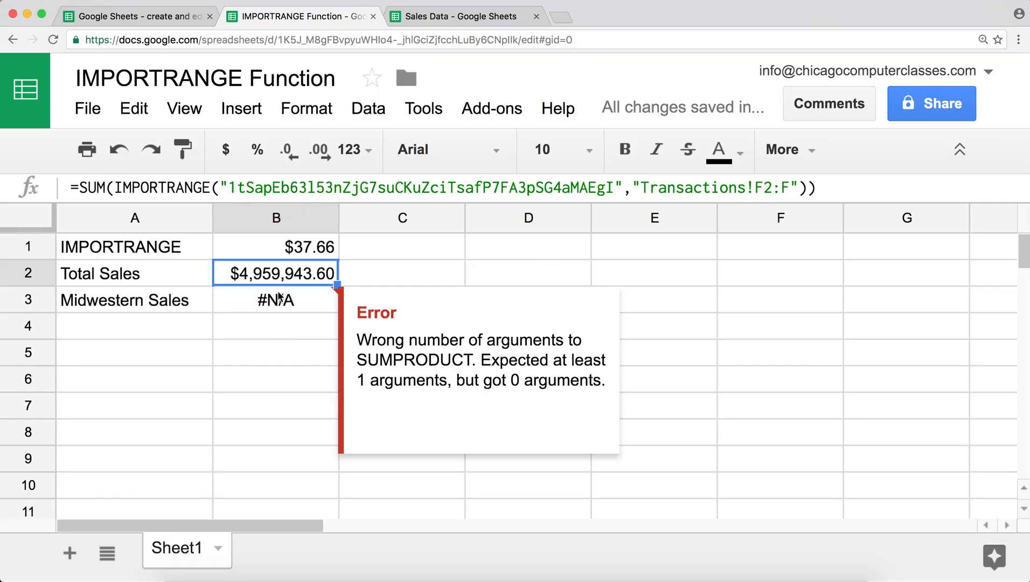
- Paste the IMPORTRANGE call inside B3's SUMPRODUCT parentheses as its first array
left_click(276, 300)
double_click(276, 300)
left_click(324, 297)
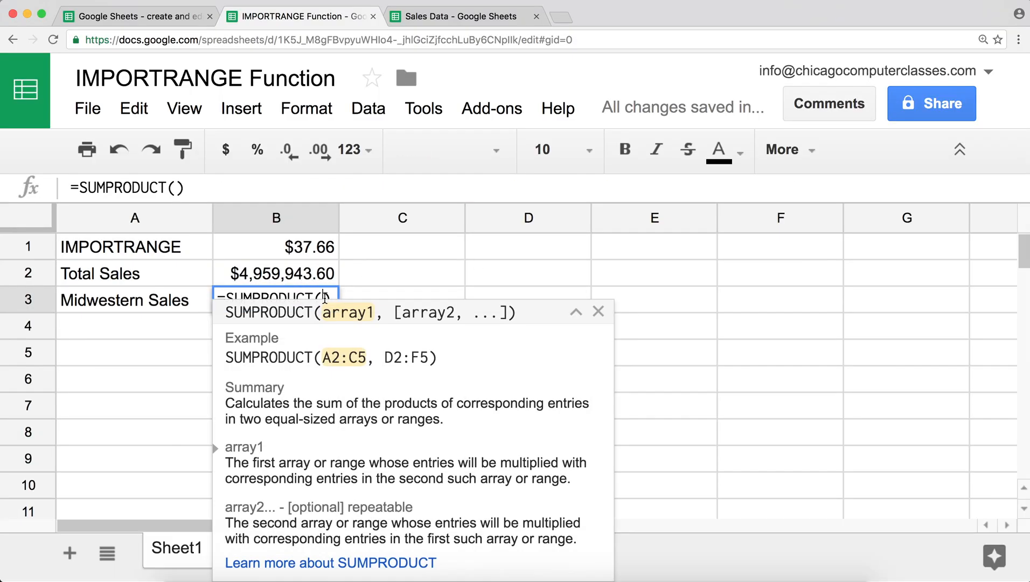
key("super+v")
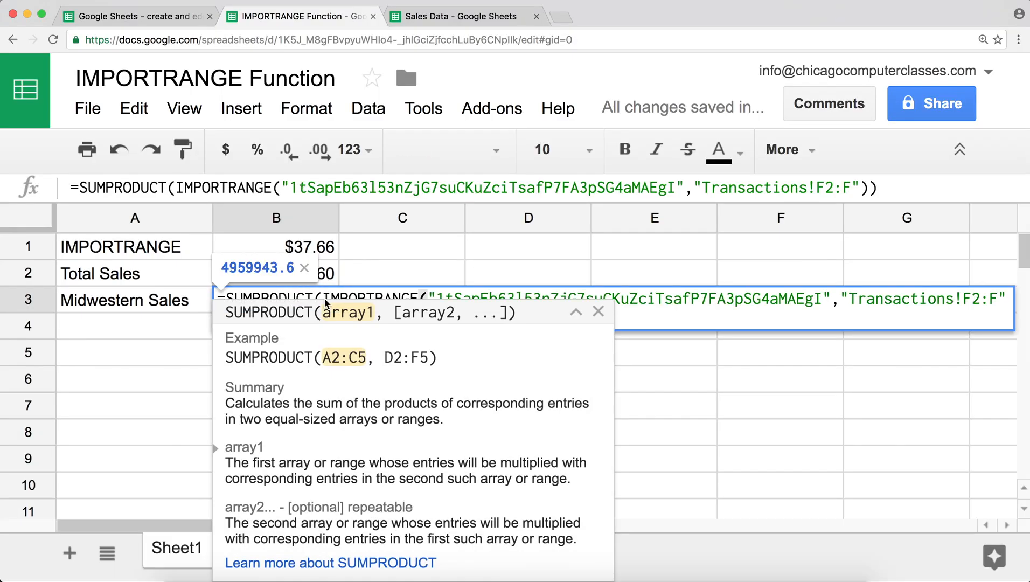
left_click(867, 188)
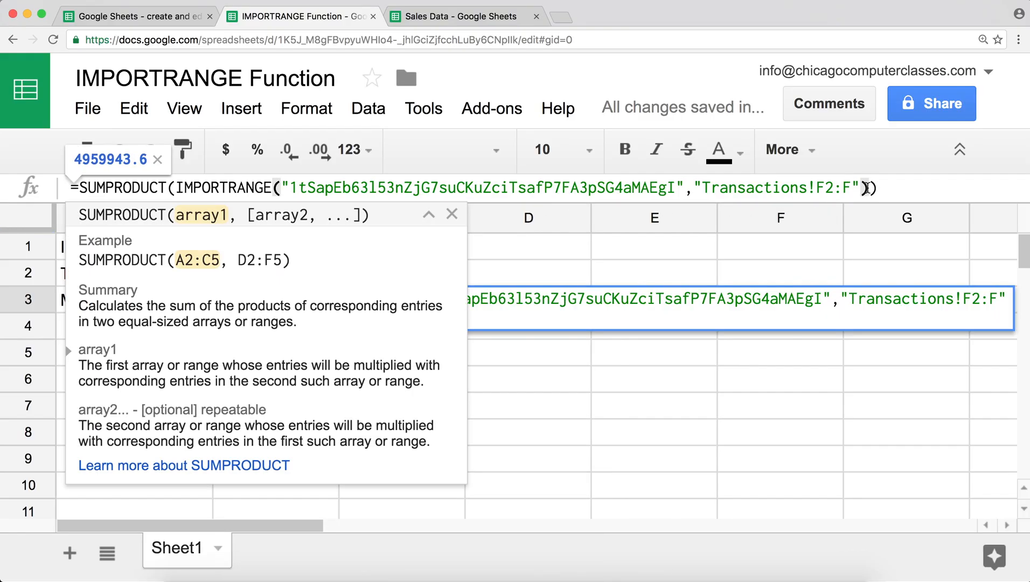
- Add a comma and a second IMPORTRANGE call for Transactions!F2:F, with the formula bar enlarged
type(",")
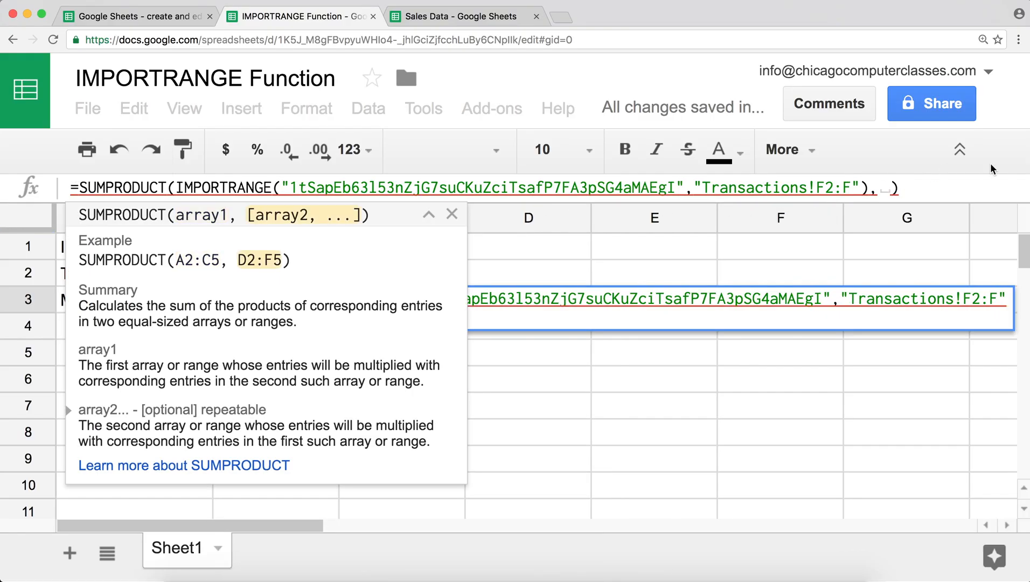
left_click(879, 188)
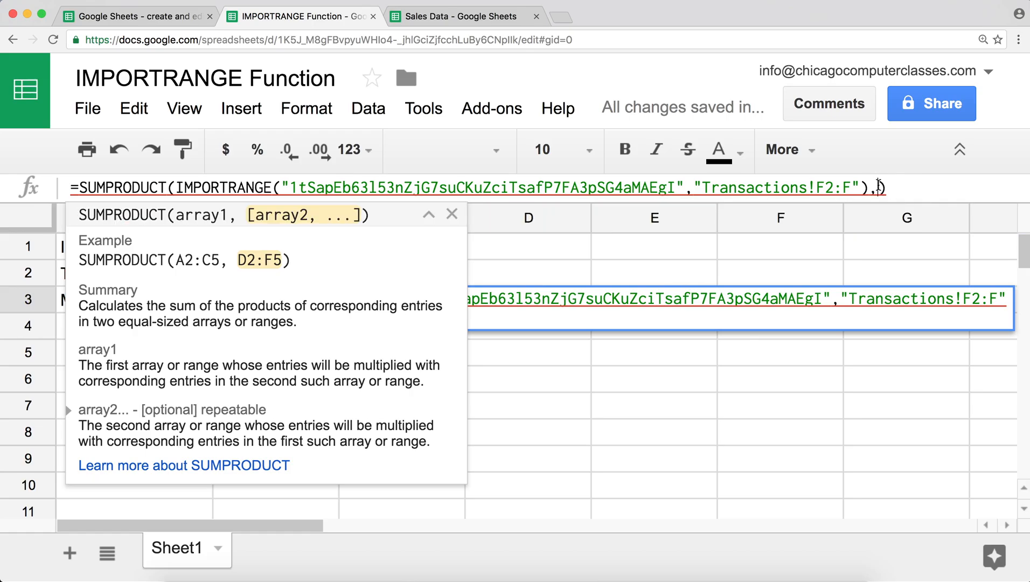
key("ctrl+v")
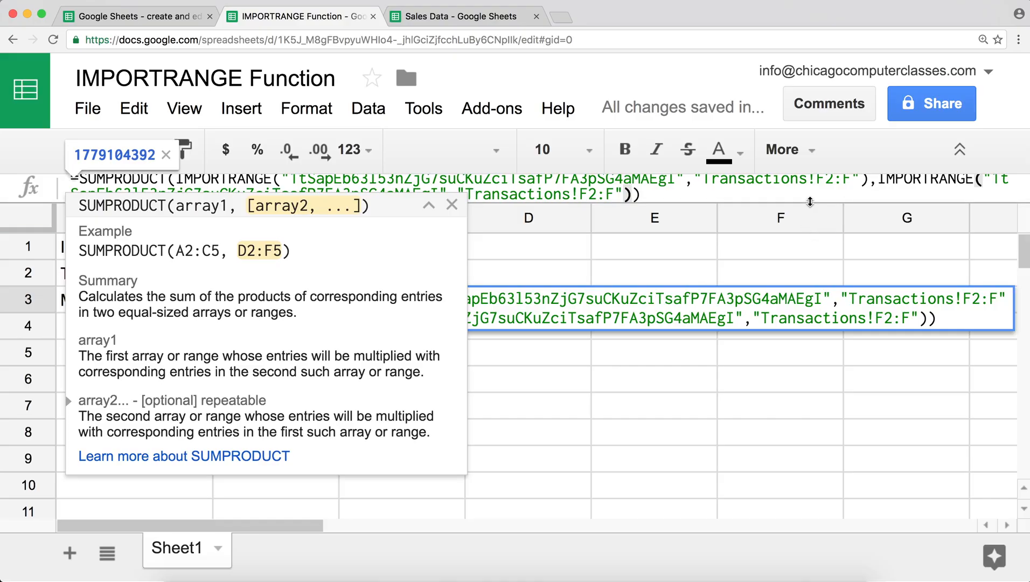
left_click_drag(810, 203, 811, 236)
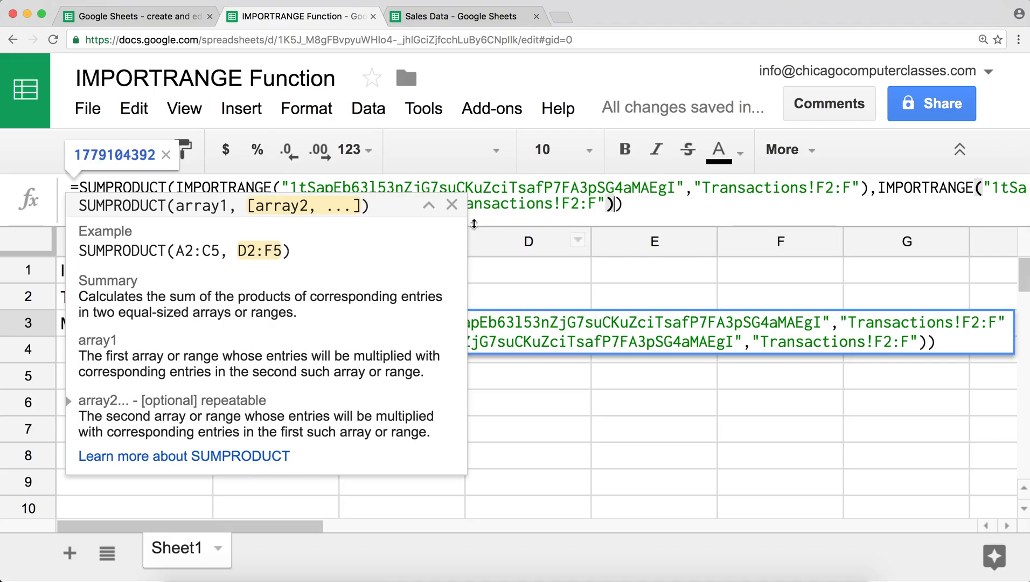
left_click(453, 205)
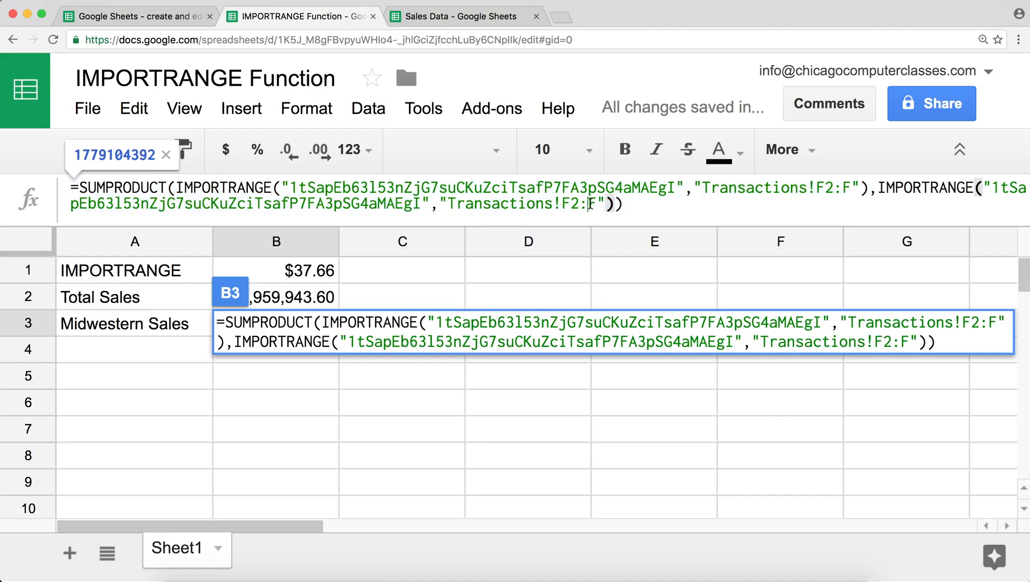